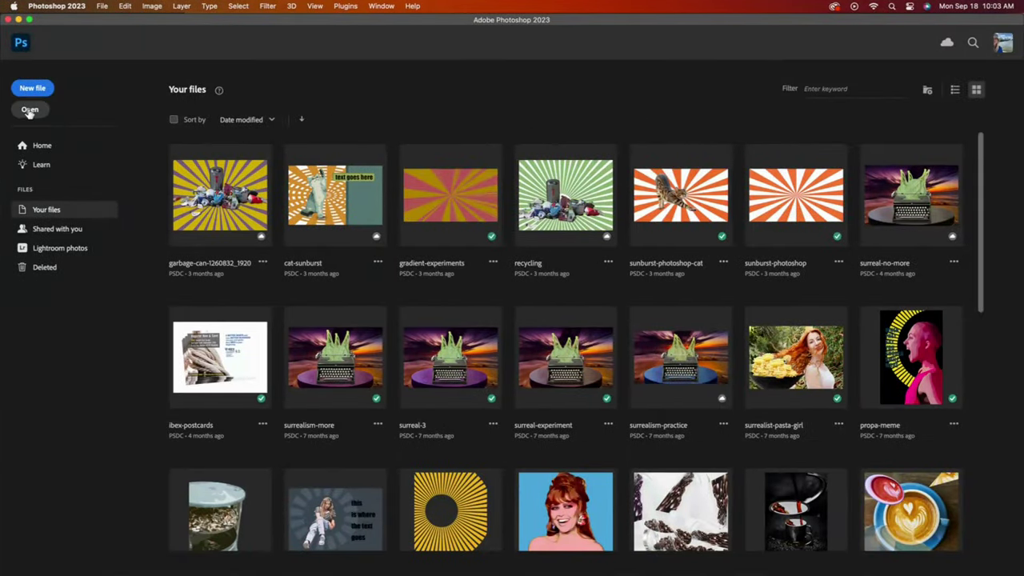
# Step: Open bicycle.png from the Downloads folder
pyautogui.click(29, 110)
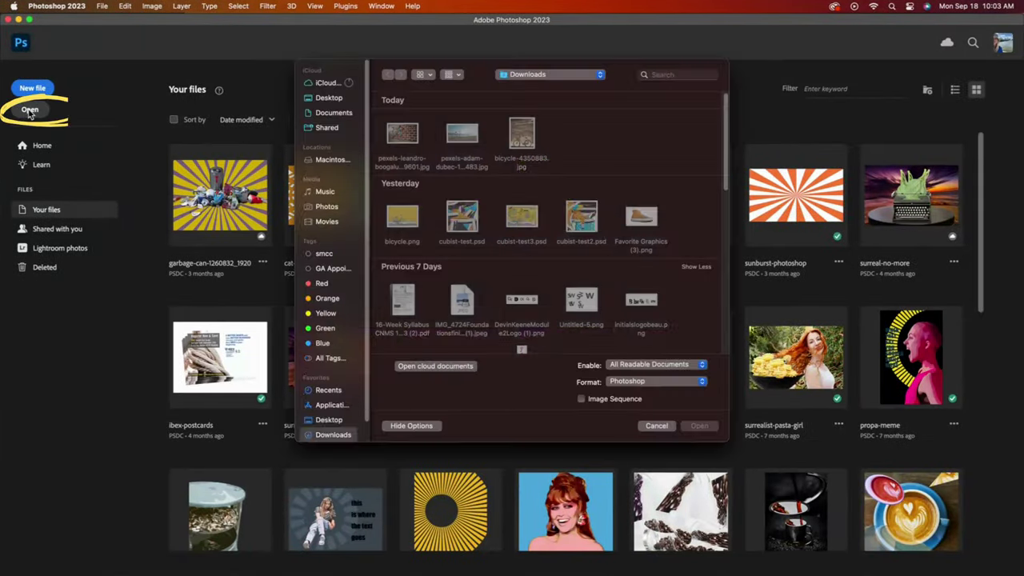
pyautogui.doubleClick(403, 221)
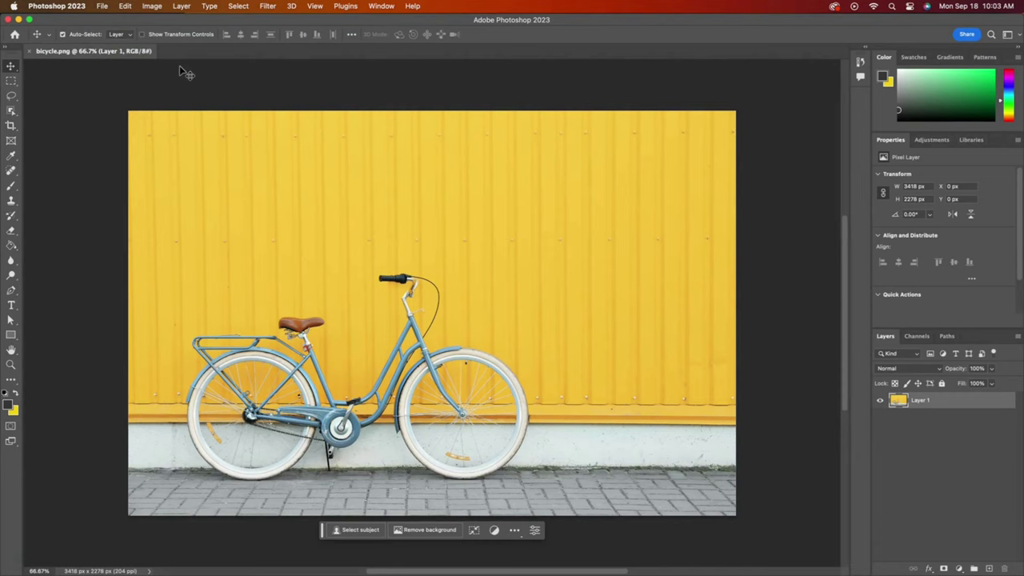
# Step: Reset to the Essentials workspace, dock Layers in the upper group and close Channels/Paths
pyautogui.click(382, 7)
pyautogui.moveTo(405, 32)
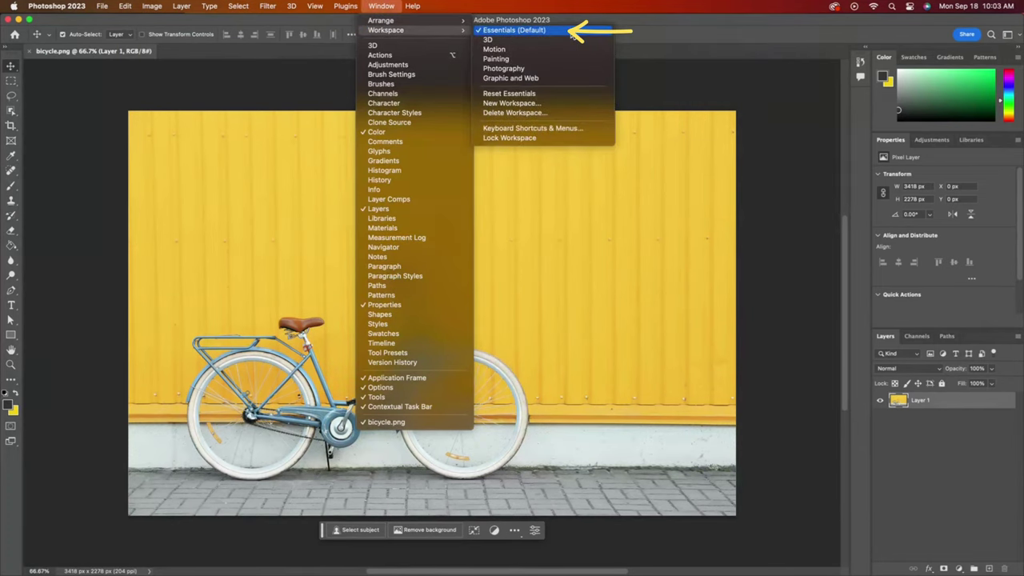
pyautogui.click(787, 256)
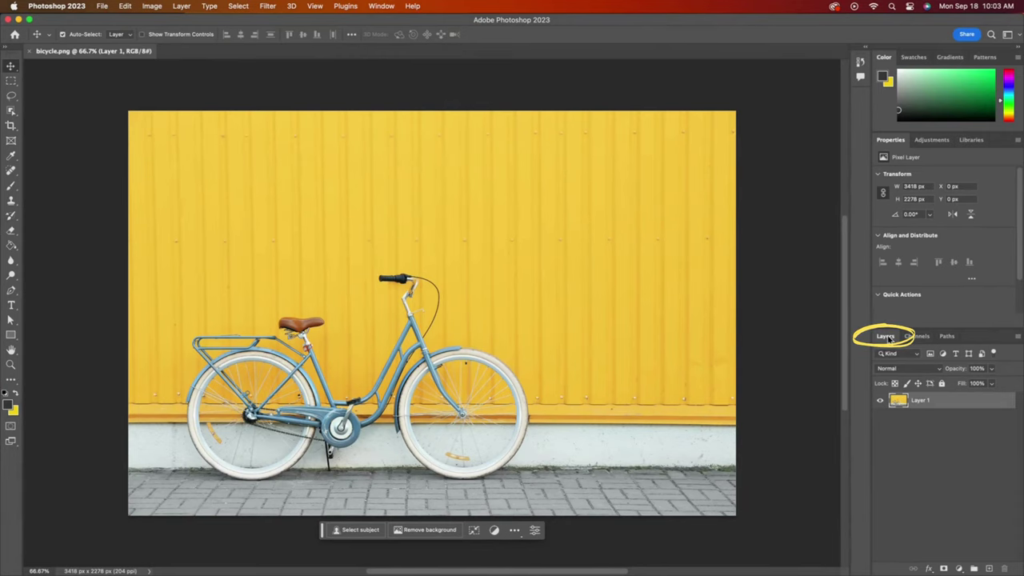
pyautogui.moveTo(888, 340); pyautogui.dragTo(903, 143)
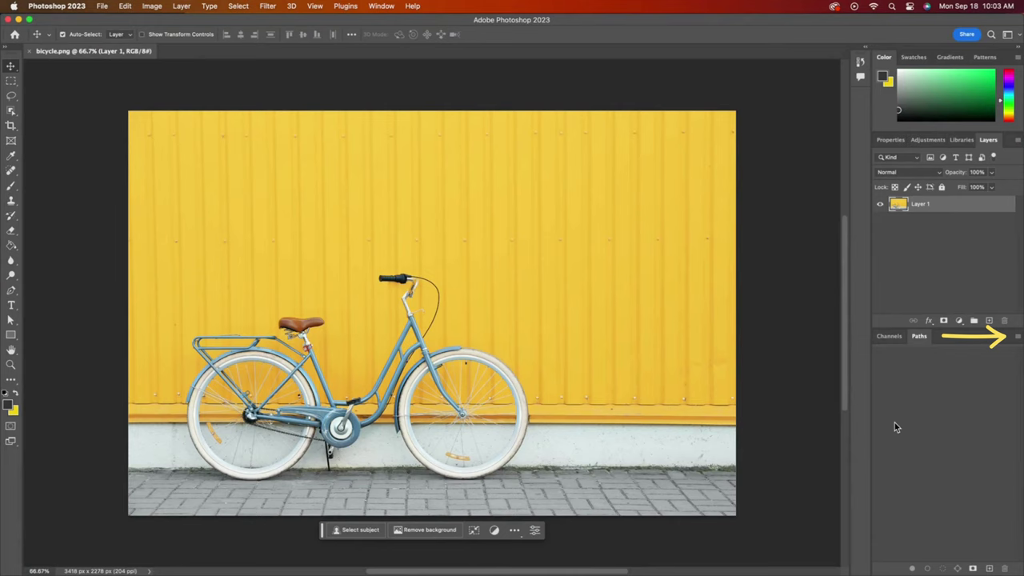
pyautogui.click(1018, 339)
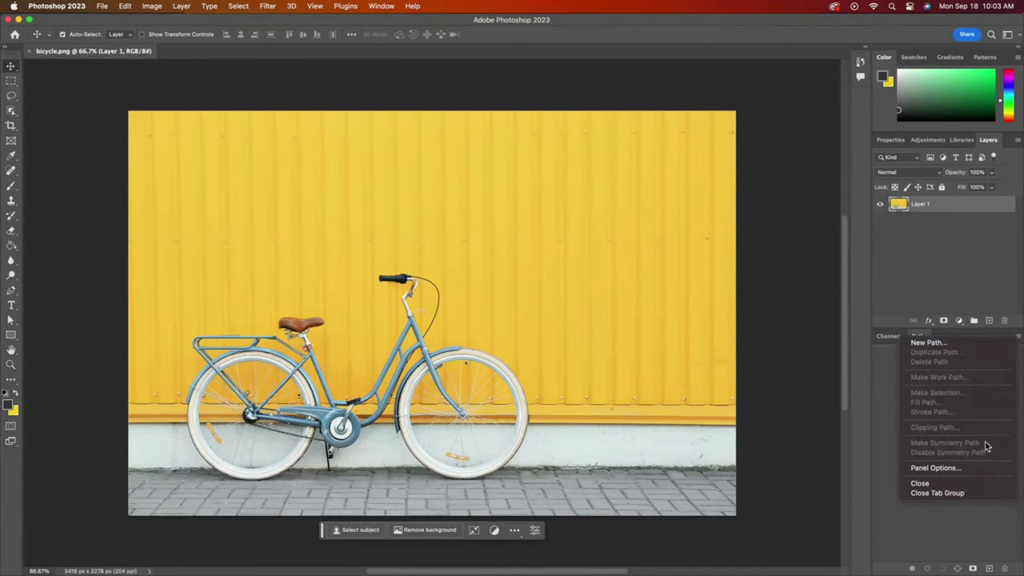
pyautogui.click(962, 500)
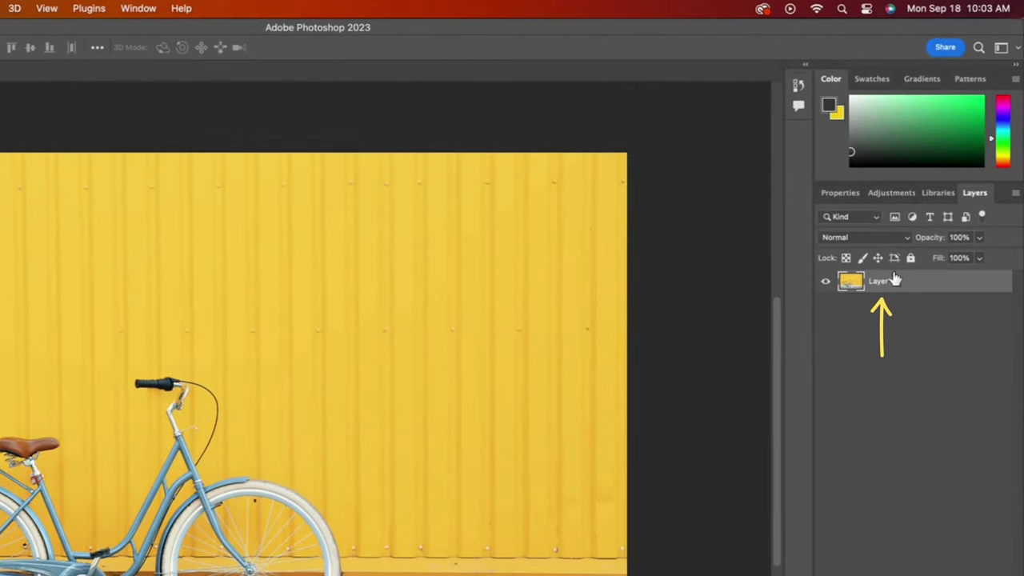
# Step: Rename Layer 1 to 'original photo' and fully lock it
pyautogui.doubleClick(922, 203)
pyautogui.write('c')
pyautogui.write('riginal photo')
pyautogui.click(909, 258)
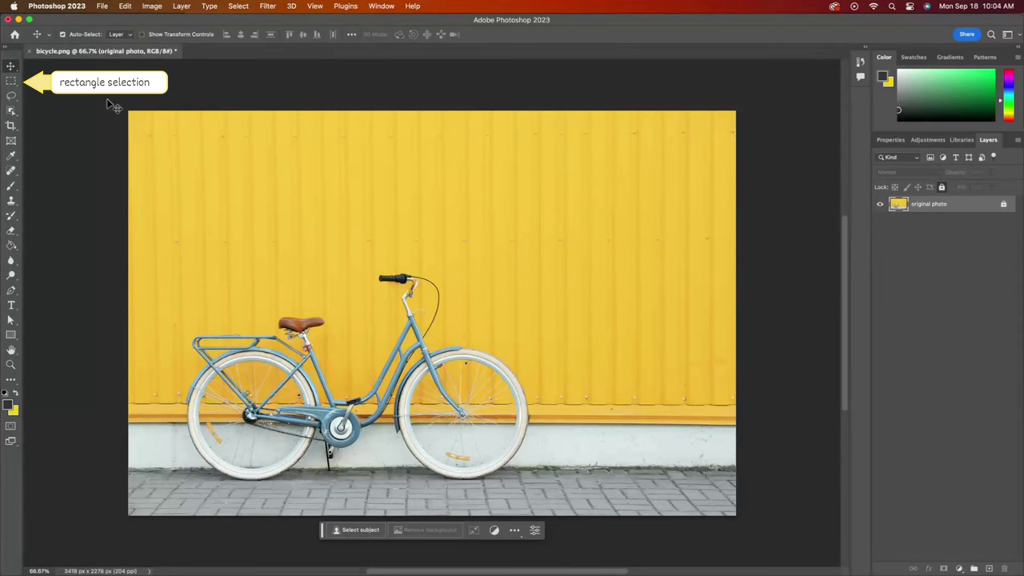
# Step: Copy the full-width bottom pavement strip onto a new Layer 1
pyautogui.click(10, 84)
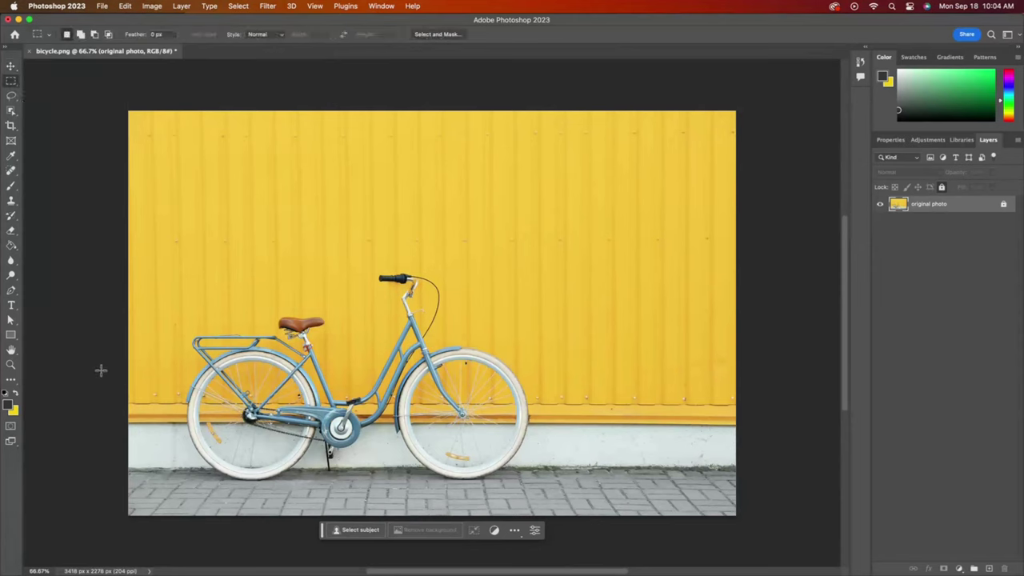
pyautogui.moveTo(119, 447); pyautogui.dragTo(798, 490)
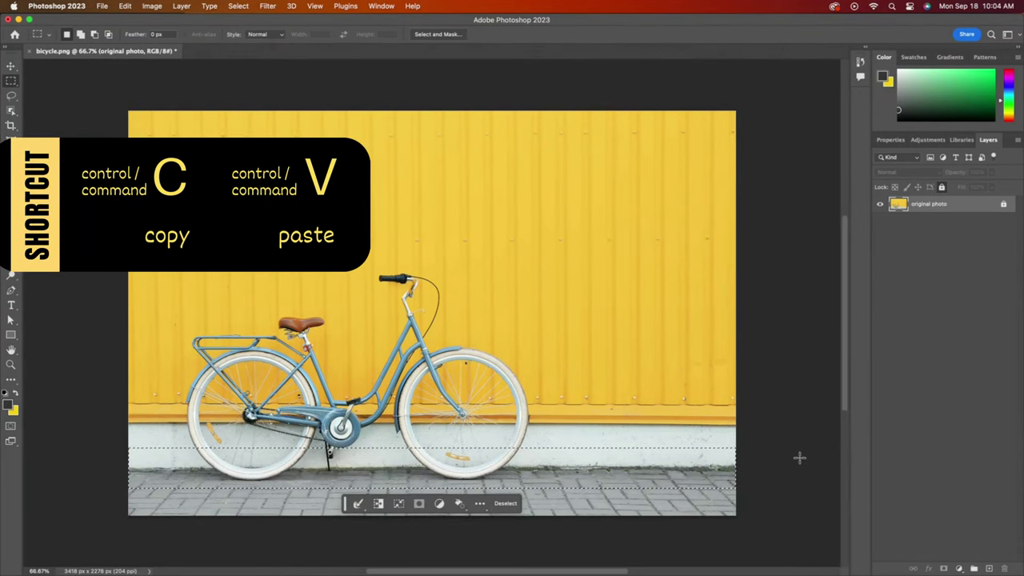
pyautogui.press('super+c')
pyautogui.press('super+v')
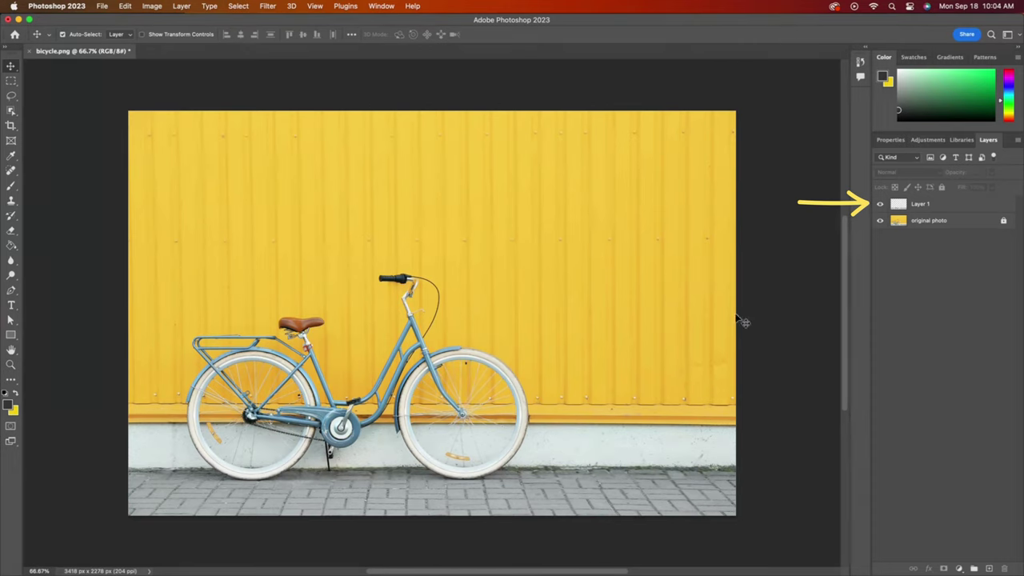
# Step: Nudge the pasted Layer 1 strip slightly up and a few pixels left
pyautogui.click(951, 210)
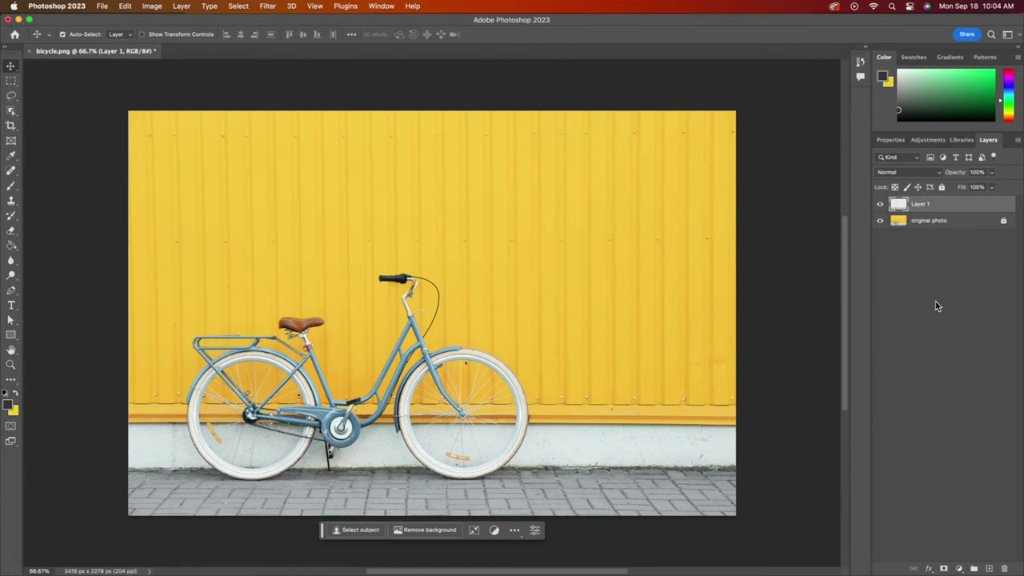
pyautogui.press('Up')
pyautogui.press('Up')
pyautogui.press('Up')
pyautogui.press('Up')
pyautogui.press('Up')
pyautogui.press('Up')
pyautogui.press('Up')
pyautogui.press('Up')
pyautogui.press('Up')
pyautogui.press('Up')
pyautogui.press('Up')
pyautogui.press('Up')
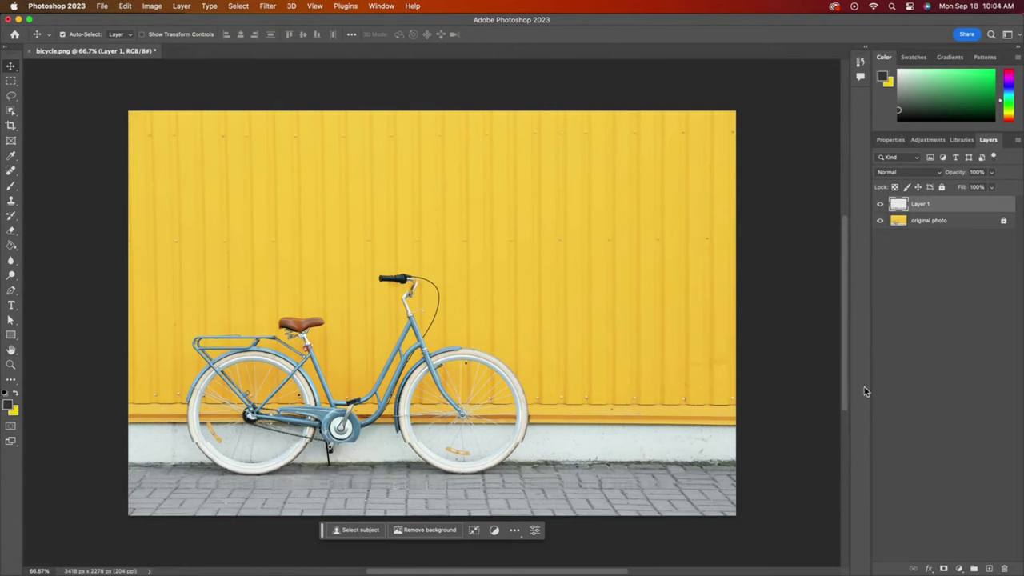
pyautogui.press('Up')
pyautogui.press('Up')
pyautogui.press('Up')
pyautogui.press('Up')
pyautogui.press('Up')
pyautogui.press('Up')
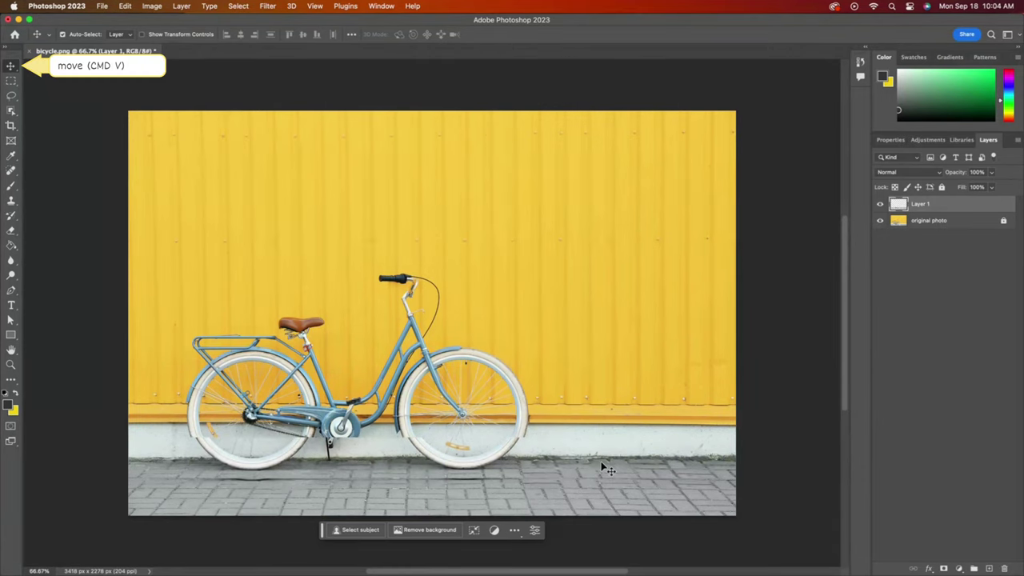
pyautogui.moveTo(606, 468)
pyautogui.mouseDown()
pyautogui.moveTo(593, 475)
pyautogui.moveTo(607, 472)
pyautogui.mouseUp()
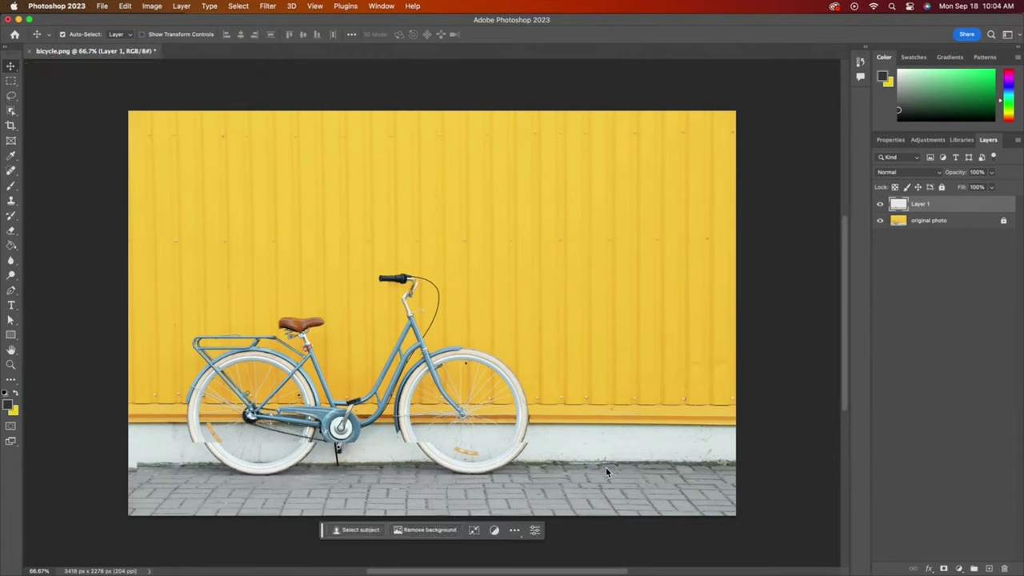
pyautogui.press('Left')
pyautogui.press('Left')
pyautogui.press('Left')
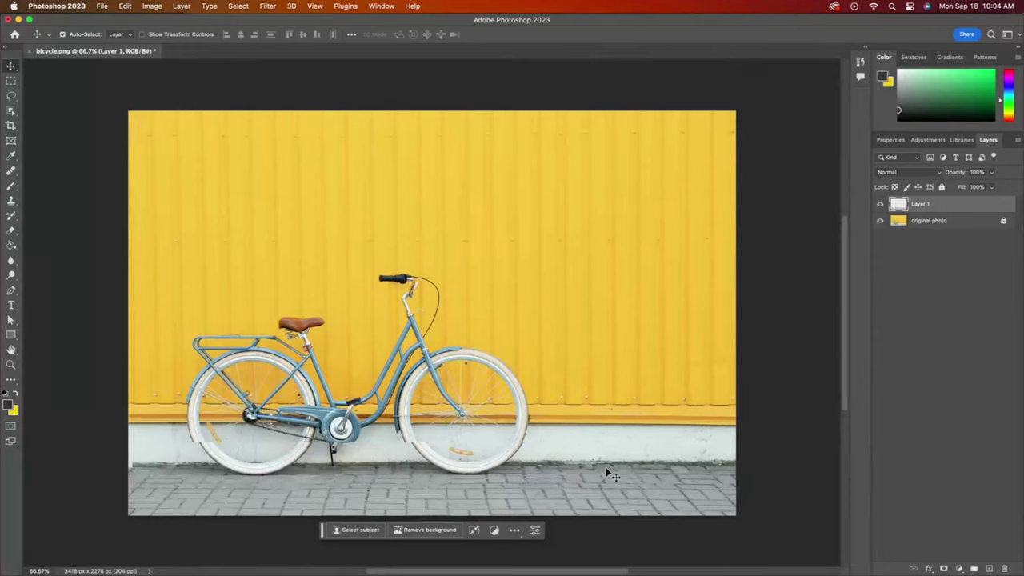
# Step: Copy a thin full-width wall strip to Layer 2 and move it about 247 px up
pyautogui.click(807, 460)
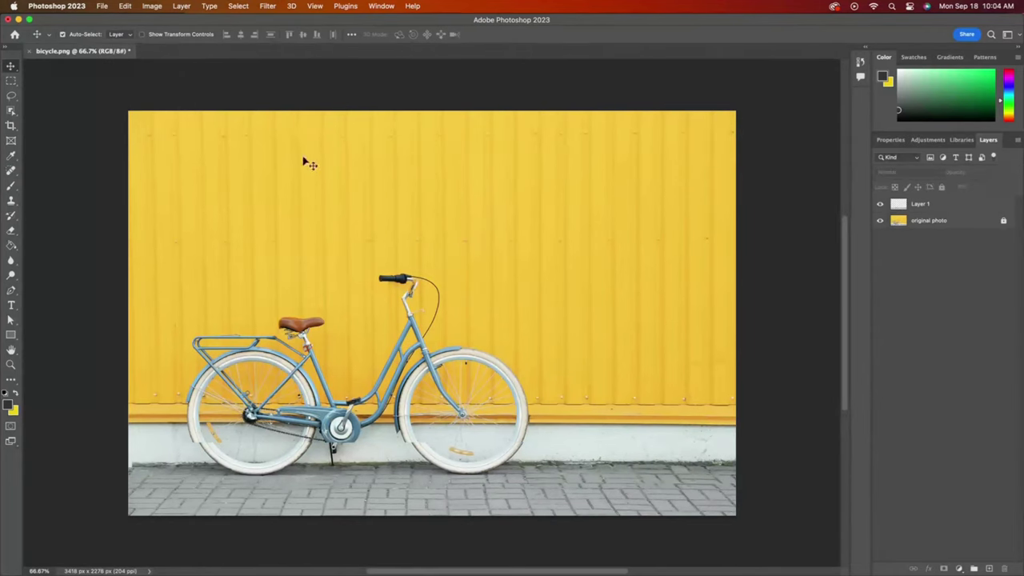
pyautogui.click(11, 82)
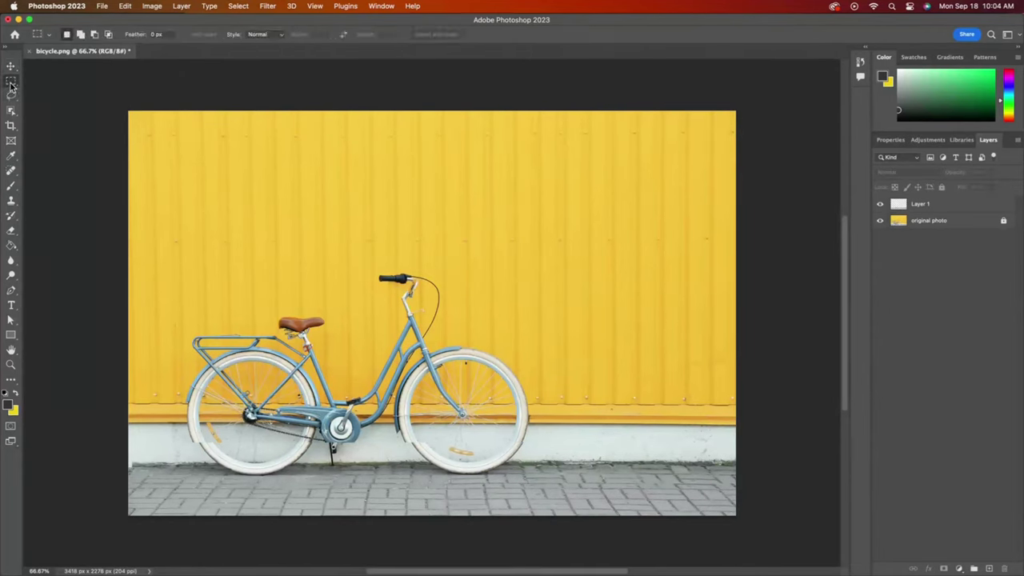
pyautogui.click(937, 221)
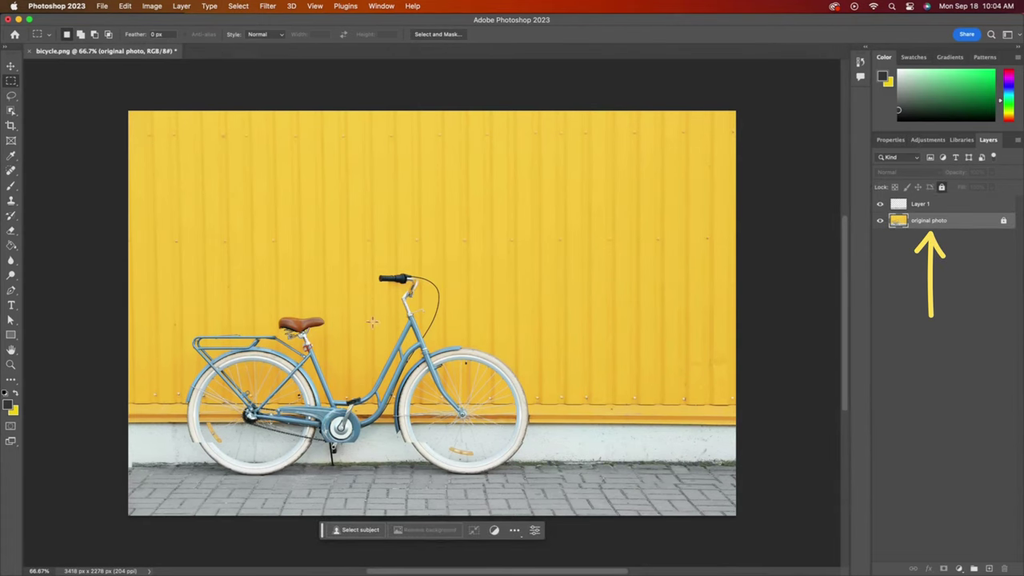
pyautogui.moveTo(126, 224); pyautogui.dragTo(772, 255)
pyautogui.press('super+j')
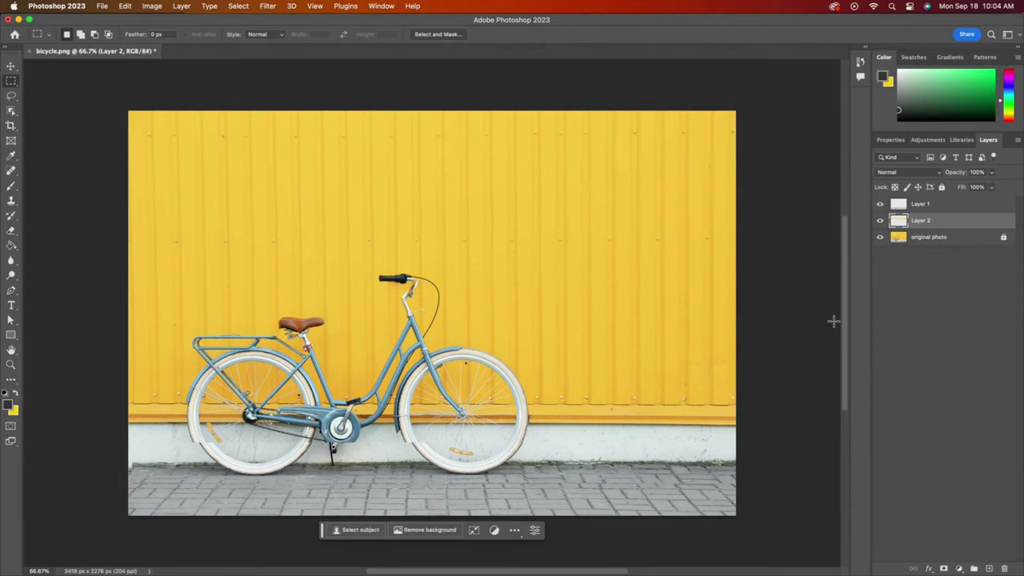
pyautogui.press('v')
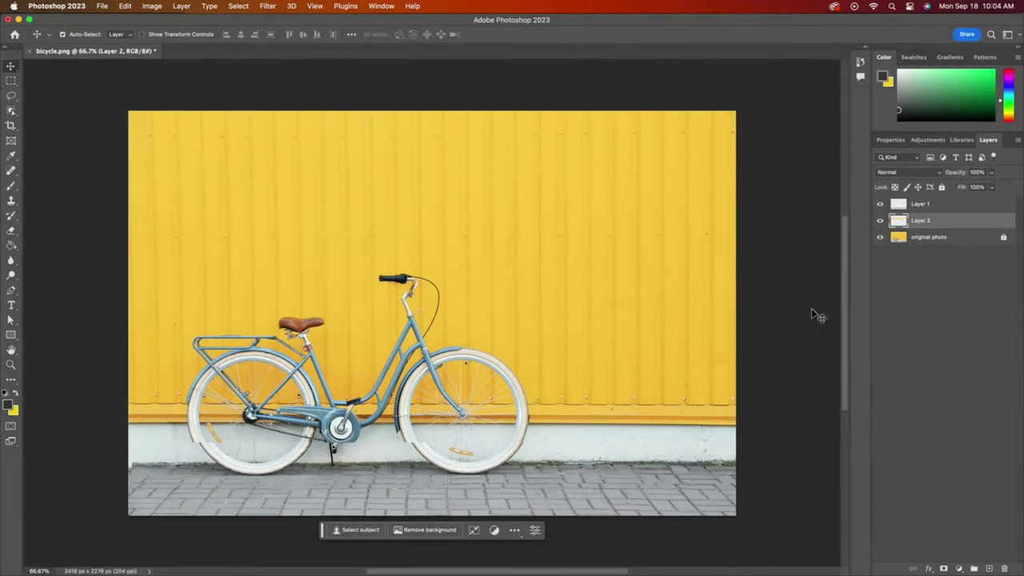
pyautogui.moveTo(816, 313); pyautogui.dragTo(665, 152)
# Step: Duplicate the wall strip as Layers 3 and 4, moving copies higher up the wall
pyautogui.press('super+j')
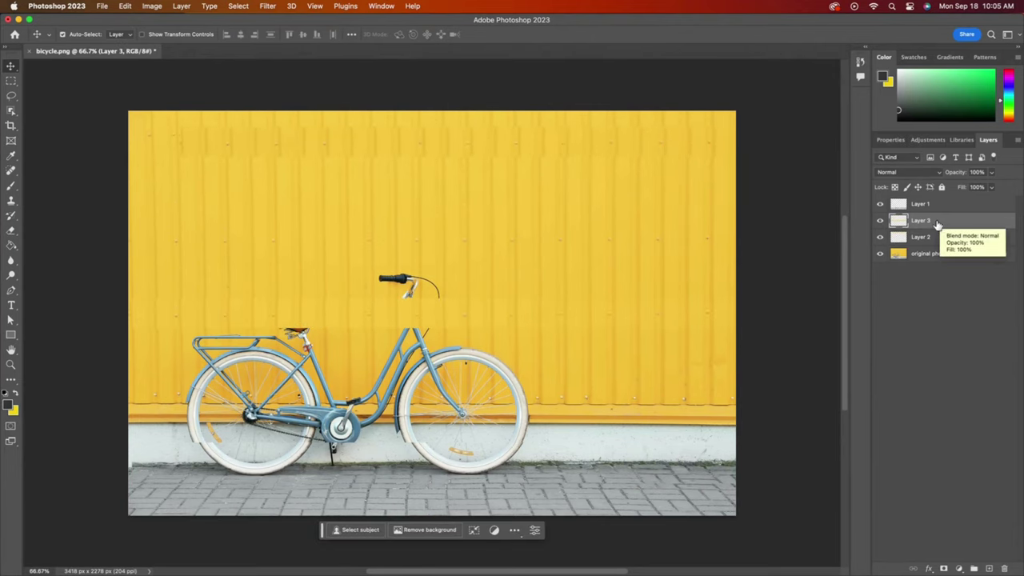
pyautogui.moveTo(656, 325); pyautogui.dragTo(635, 194)
pyautogui.press('super+j')
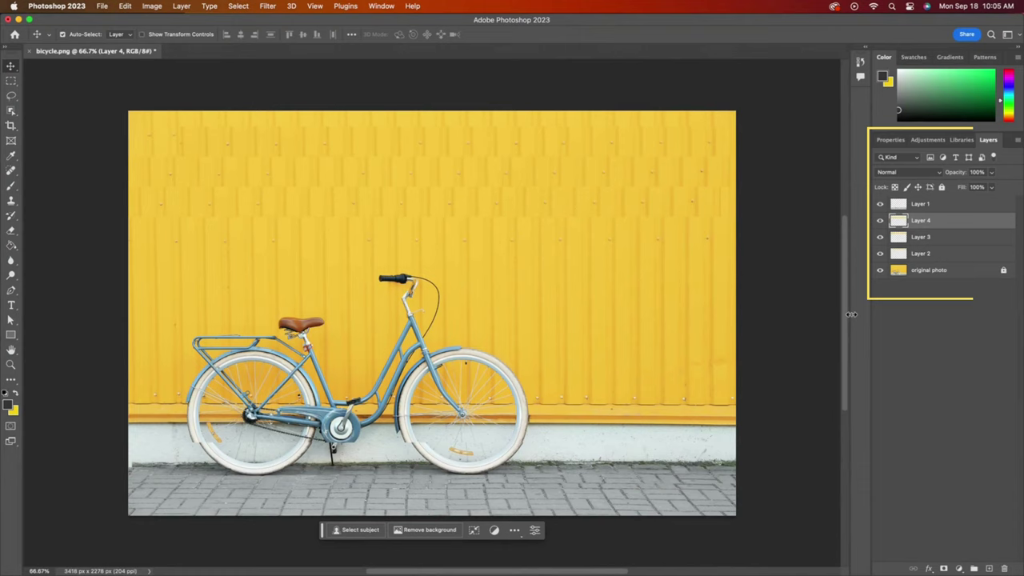
# Step: Copy the pavement strip to Layer 5 and shift it about 86 px left
pyautogui.click(11, 81)
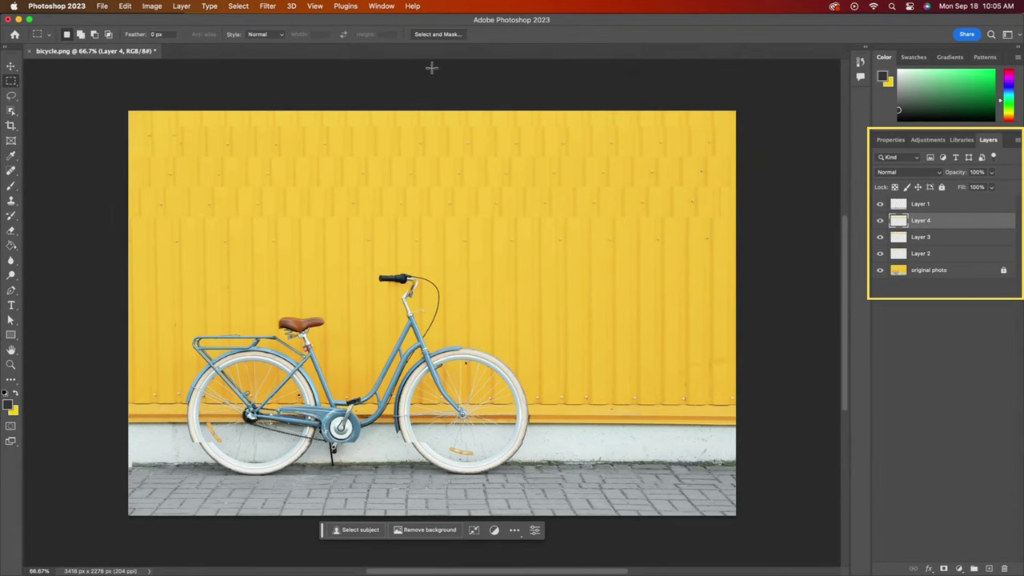
pyautogui.moveTo(114, 483); pyautogui.dragTo(752, 528)
pyautogui.click(928, 270)
pyautogui.hotkey('ctrl', 'j')
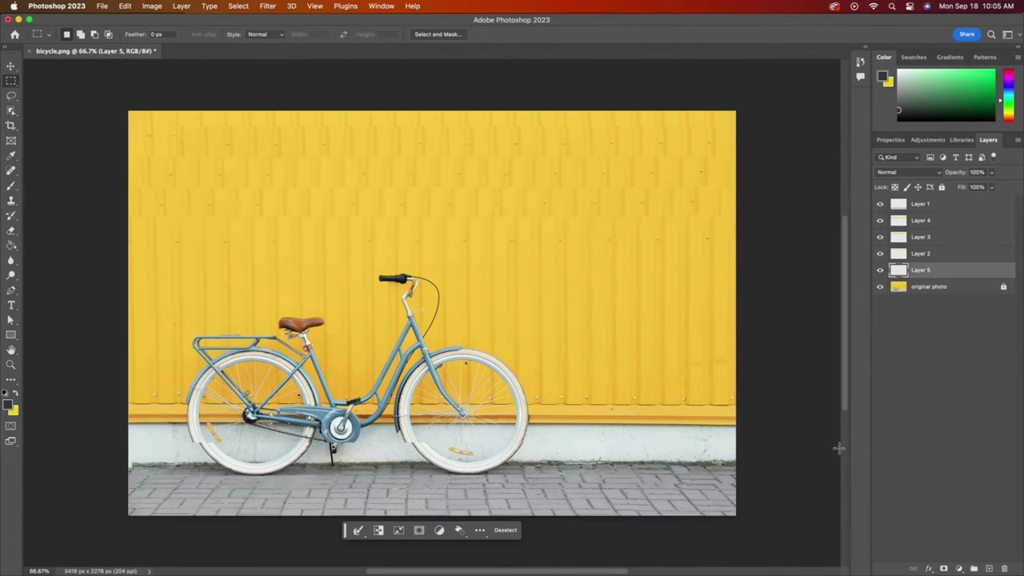
pyautogui.press('v')
pyautogui.moveTo(651, 498); pyautogui.dragTo(643, 494)
# Step: Copy another pavement strip to Layer 6 and move it down onto the bottom pavement
pyautogui.press('m')
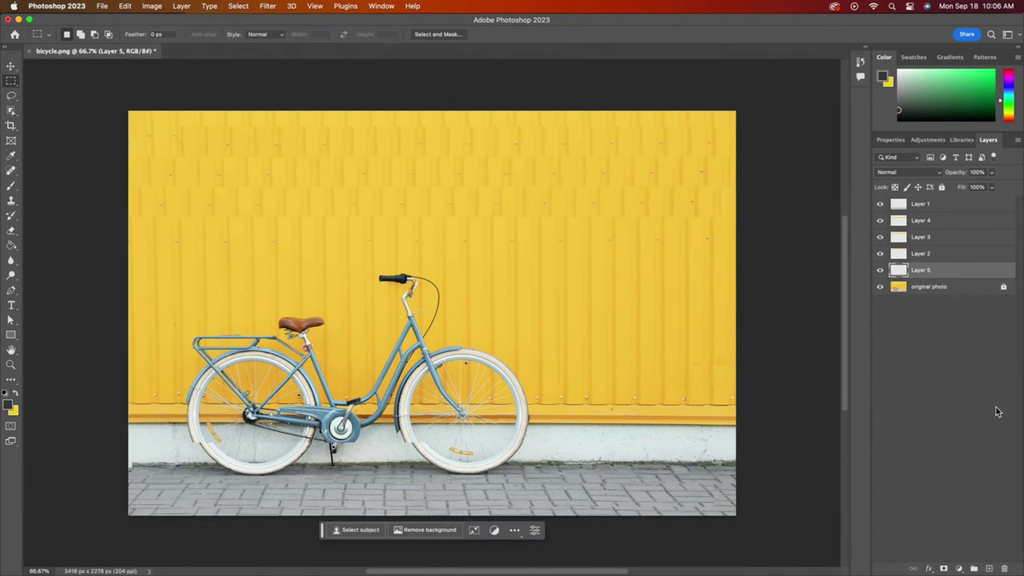
pyautogui.hotkey('ctrl', 'j')
pyautogui.press('v')
pyautogui.moveTo(681, 315); pyautogui.dragTo(757, 483)
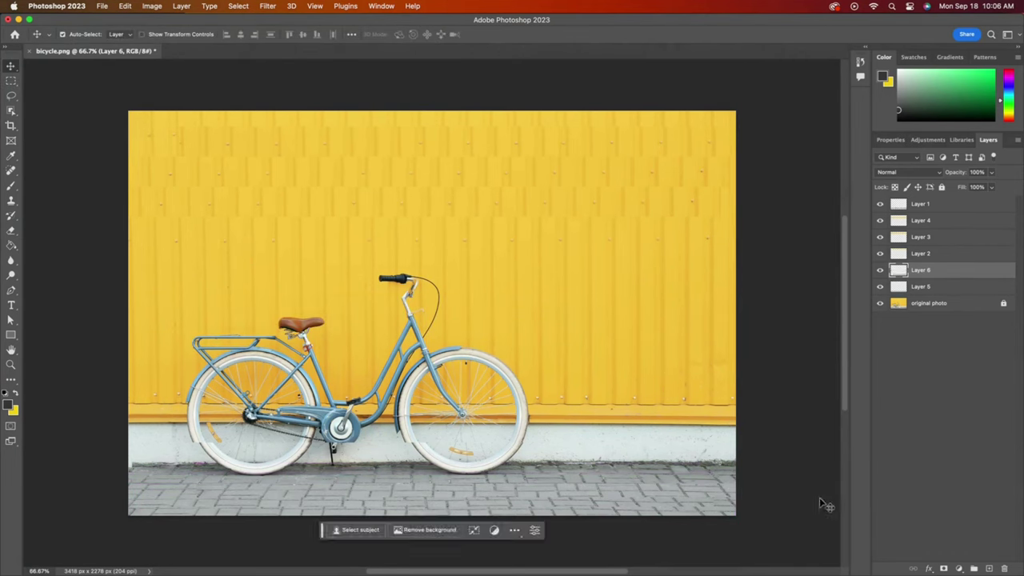
# Step: Group Layers 5 and 6 and name the group 'ground'
pyautogui.click(915, 316)
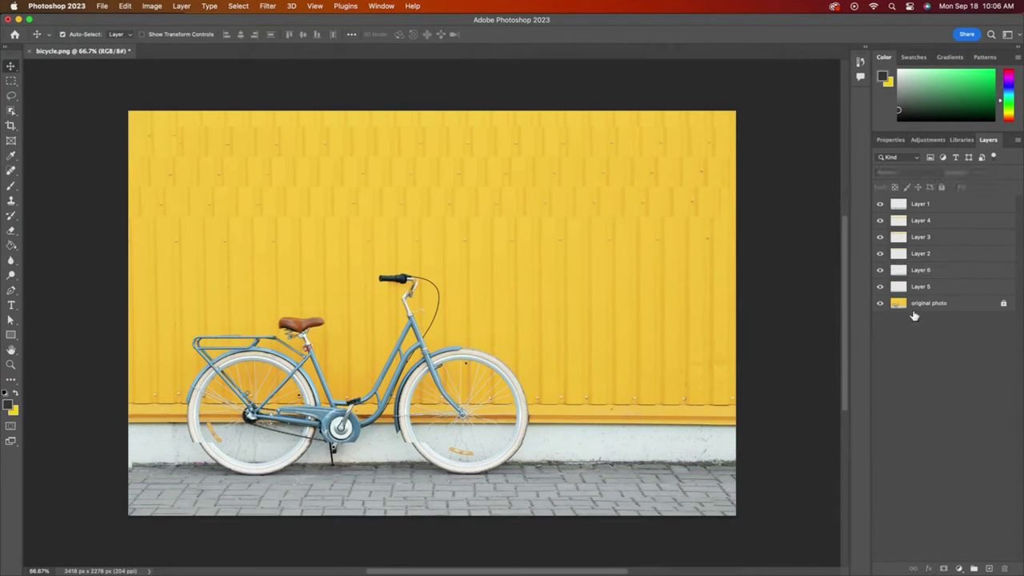
pyautogui.click(917, 273)
pyautogui.keyDown('shift'); pyautogui.click(943, 287); pyautogui.keyUp('shift')
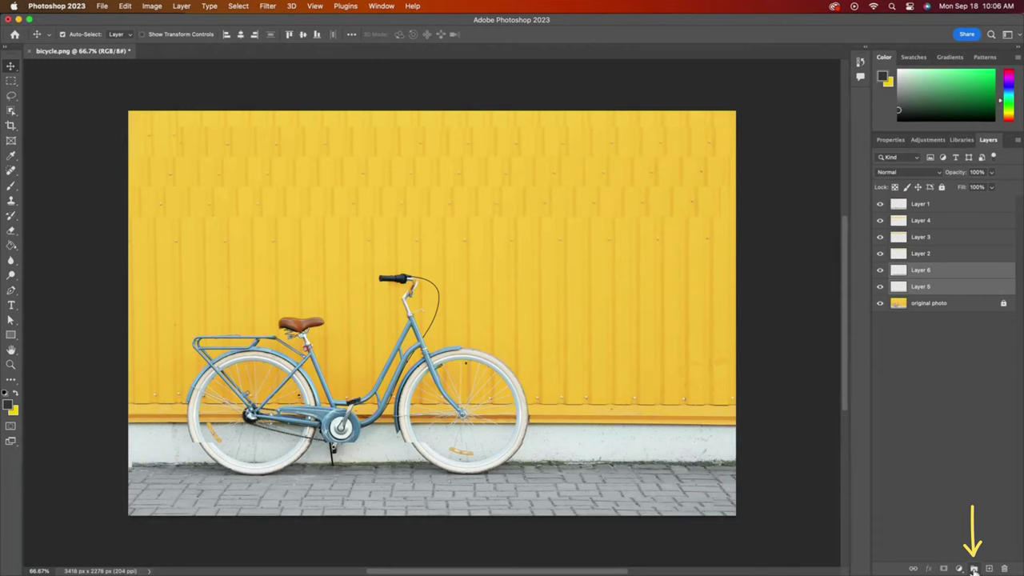
pyautogui.click(973, 569)
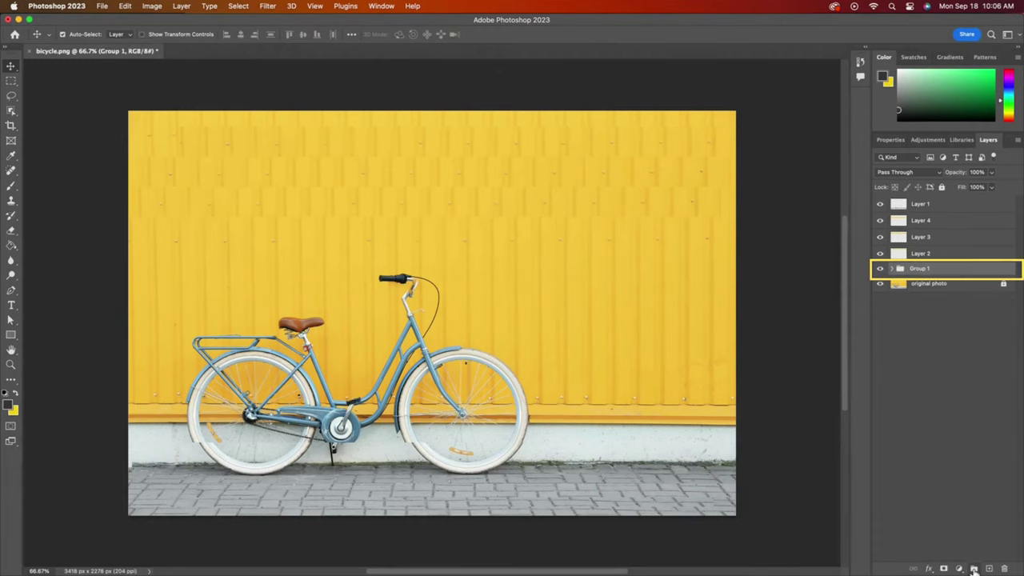
pyautogui.click(892, 269)
pyautogui.click(892, 269)
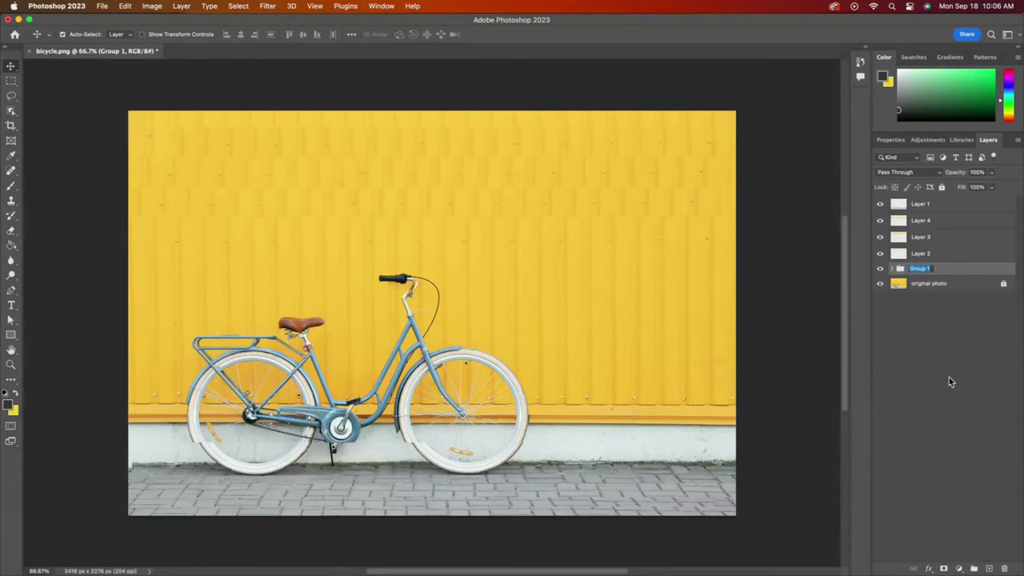
pyautogui.write('ground')
pyautogui.press('Return')
pyautogui.click(892, 270)
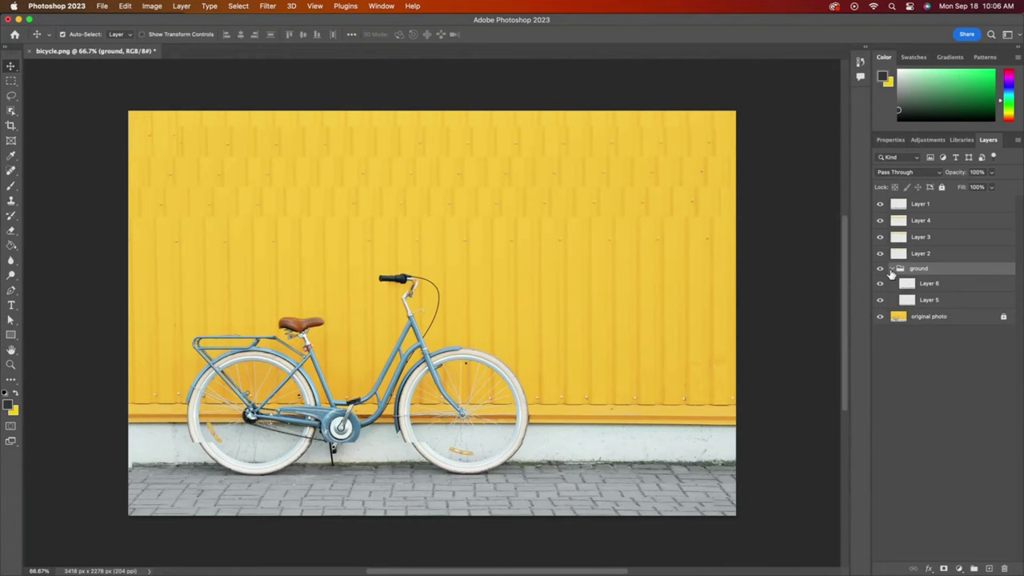
pyautogui.click(892, 269)
# Step: Group Layers 2, 3 and 4 and name the group 'yellow wall'
pyautogui.click(926, 257)
pyautogui.keyDown('shift'); pyautogui.click(926, 223); pyautogui.keyUp('shift')
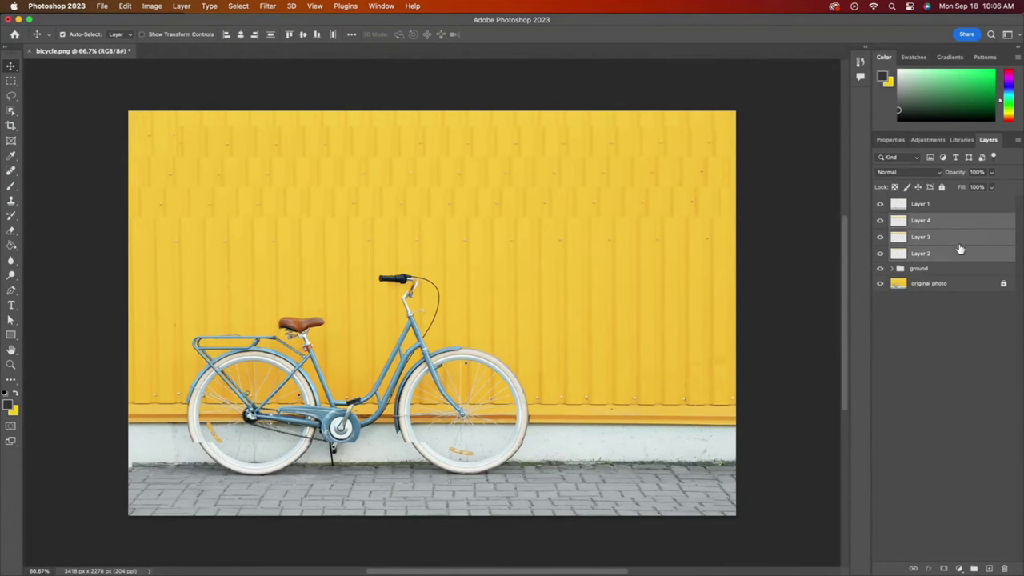
pyautogui.click(973, 568)
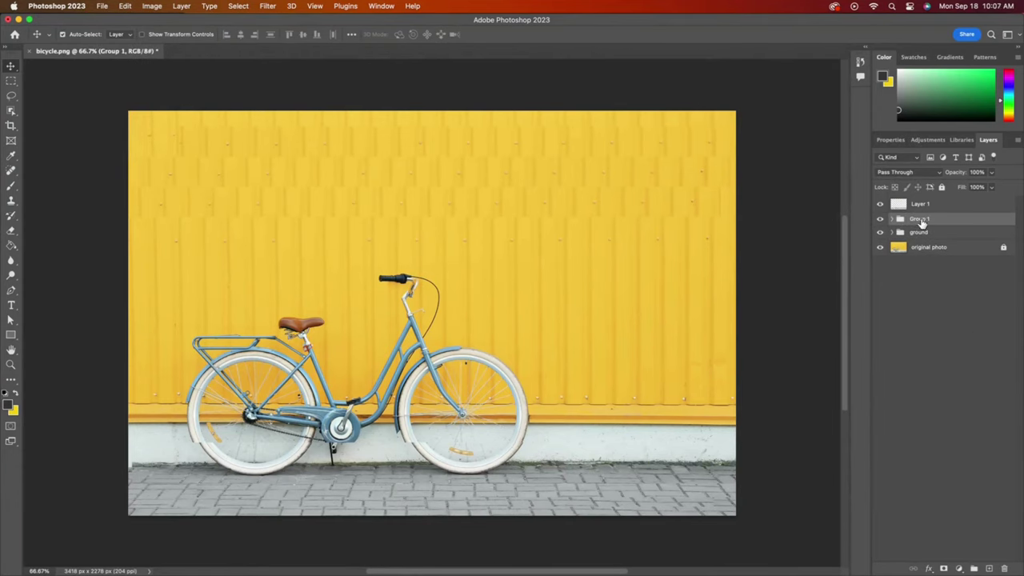
pyautogui.write('yellow wall')
pyautogui.press('Return')
# Step: Stack two copies of the rear rack, Layers 7 and 8, just above it
pyautogui.click(12, 83)
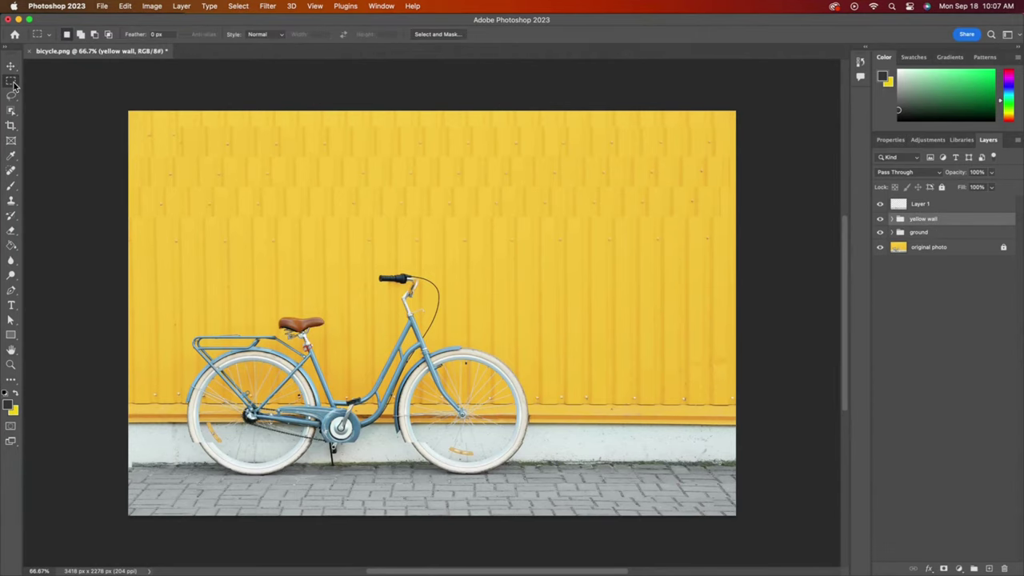
pyautogui.hotkey('ctrl', 'j')
pyautogui.press('v')
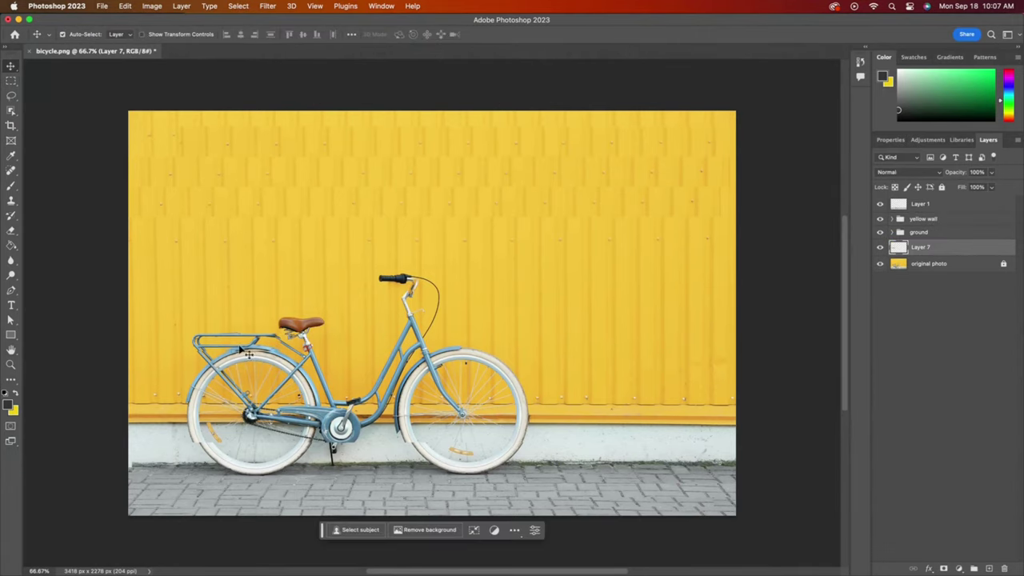
pyautogui.moveTo(234, 342); pyautogui.dragTo(228, 313)
pyautogui.hotkey('ctrl', 'j')
pyautogui.hotkey('shift', 'Up')
pyautogui.hotkey('shift', 'Up')
pyautogui.hotkey('shift', 'Up')
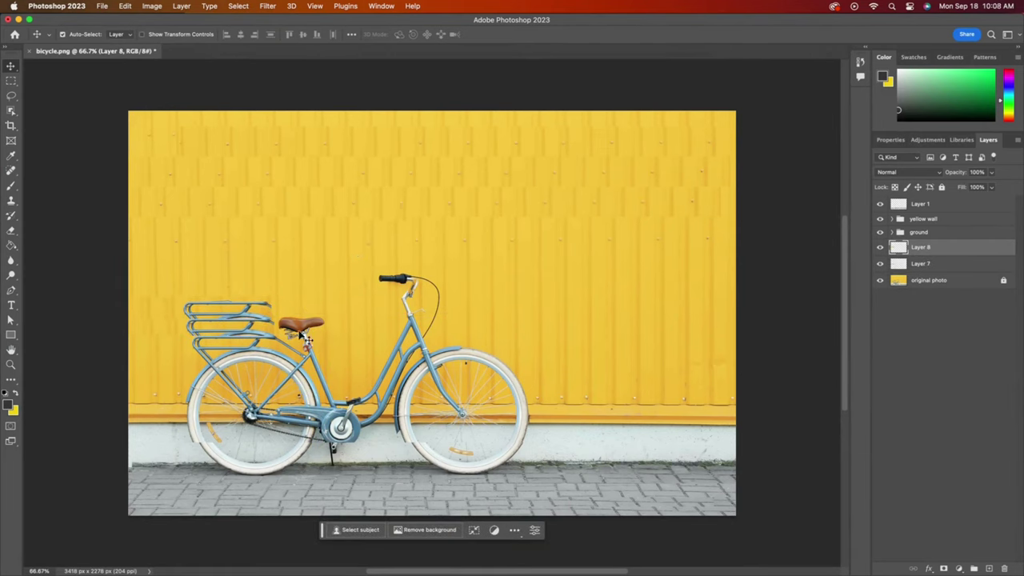
# Step: Copy a rack rail to Layer 9, move it right and rotate it upright about −65.79°
pyautogui.hotkey('ctrl', 'v')
pyautogui.moveTo(480, 324); pyautogui.dragTo(636, 298)
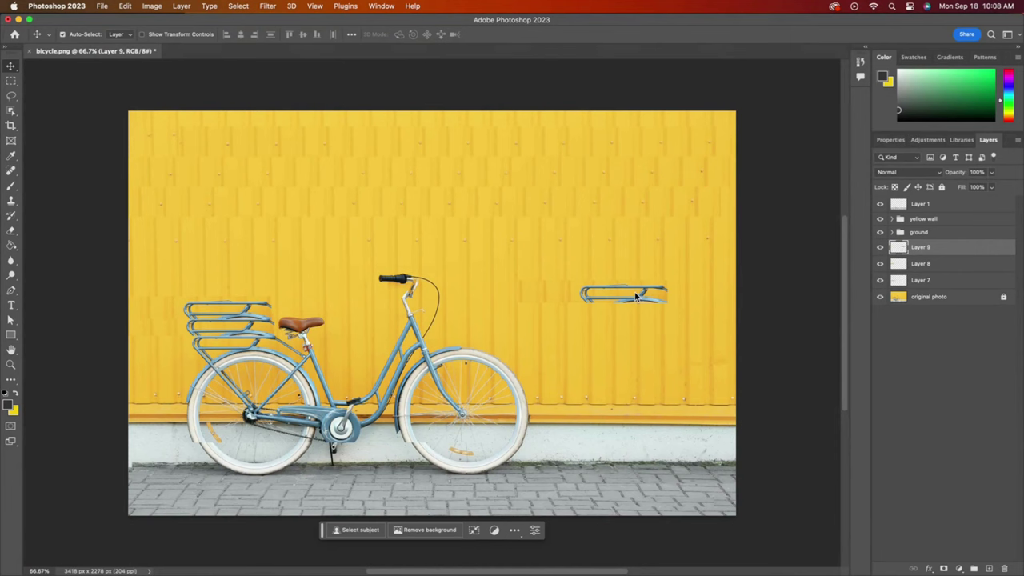
pyautogui.click(125, 6)
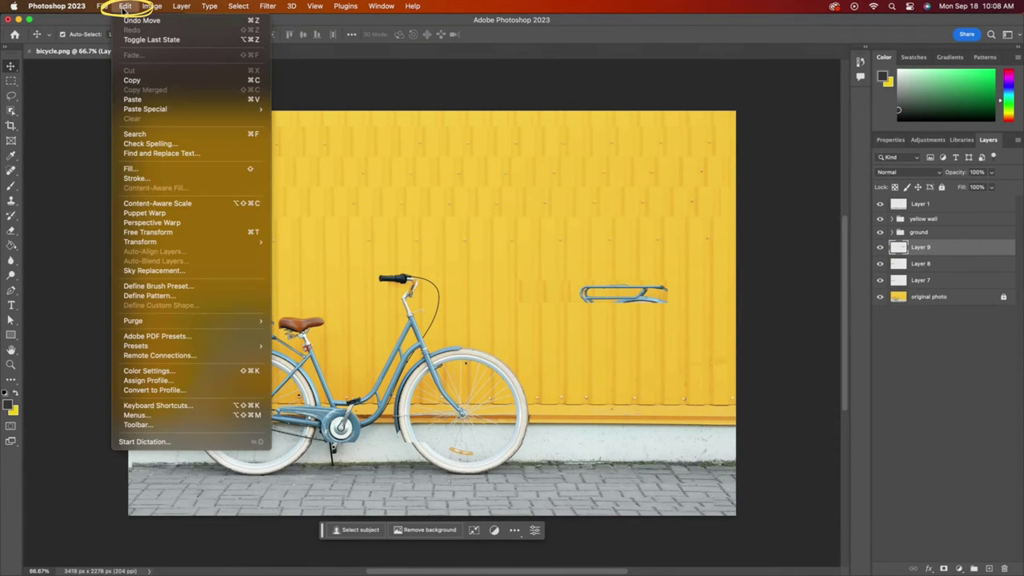
pyautogui.click(262, 232)
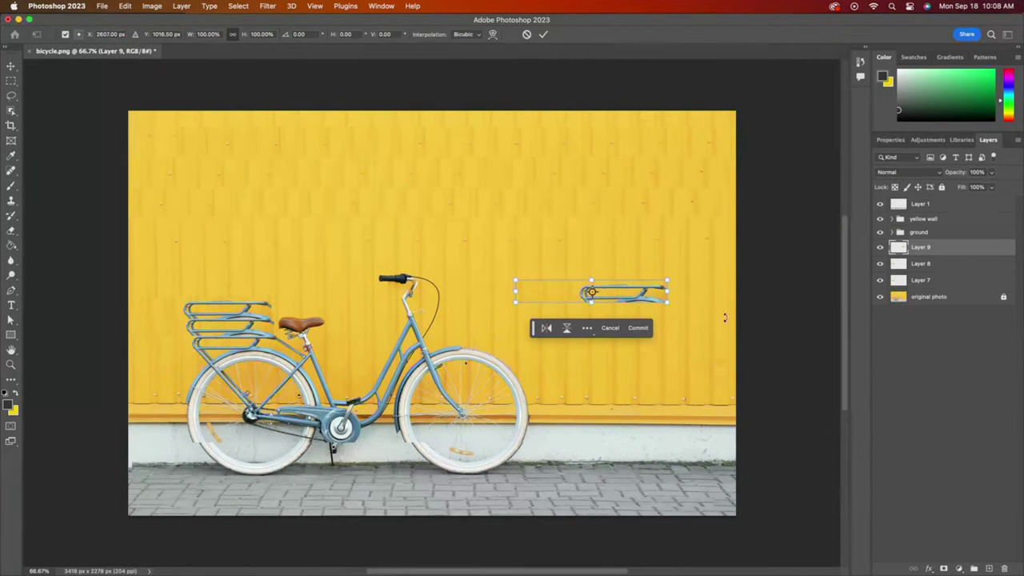
pyautogui.moveTo(668, 278); pyautogui.dragTo(800, 347)
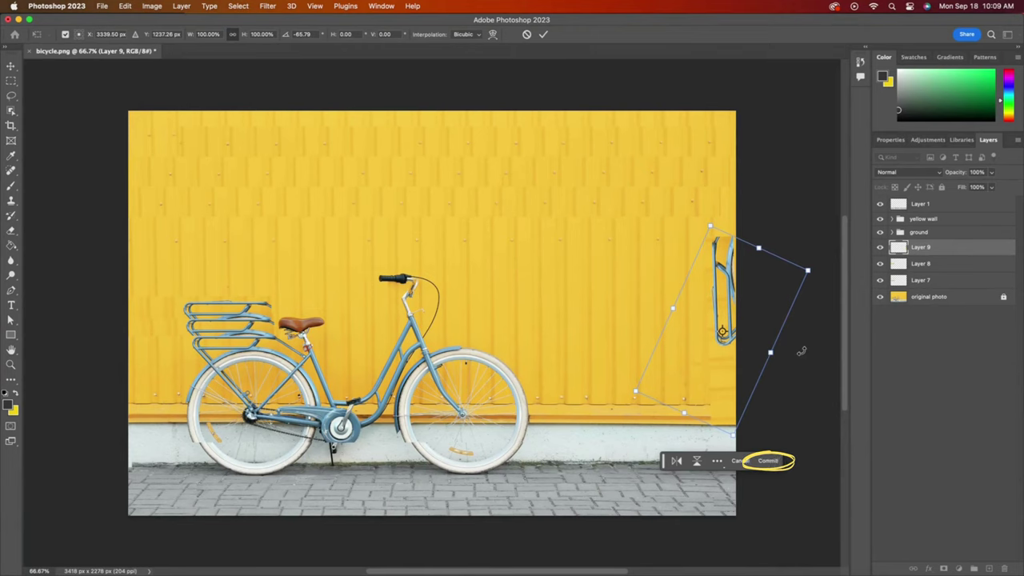
# Step: Apply the rail rotation and copy the bike seat onto Layer 10 just above the original
pyautogui.press('Return')
pyautogui.press('m')
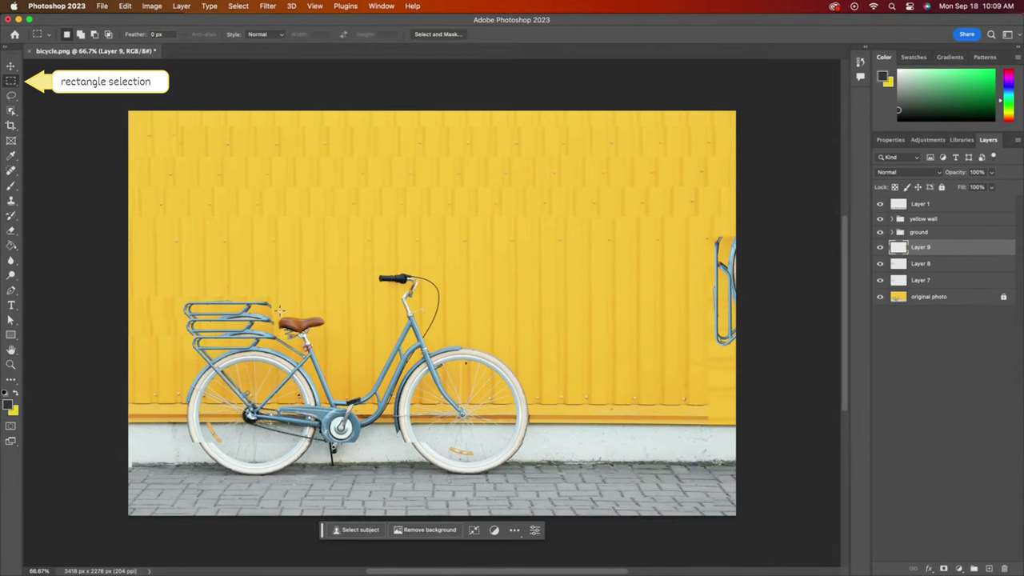
pyautogui.moveTo(275, 307); pyautogui.dragTo(330, 343)
pyautogui.click(960, 296)
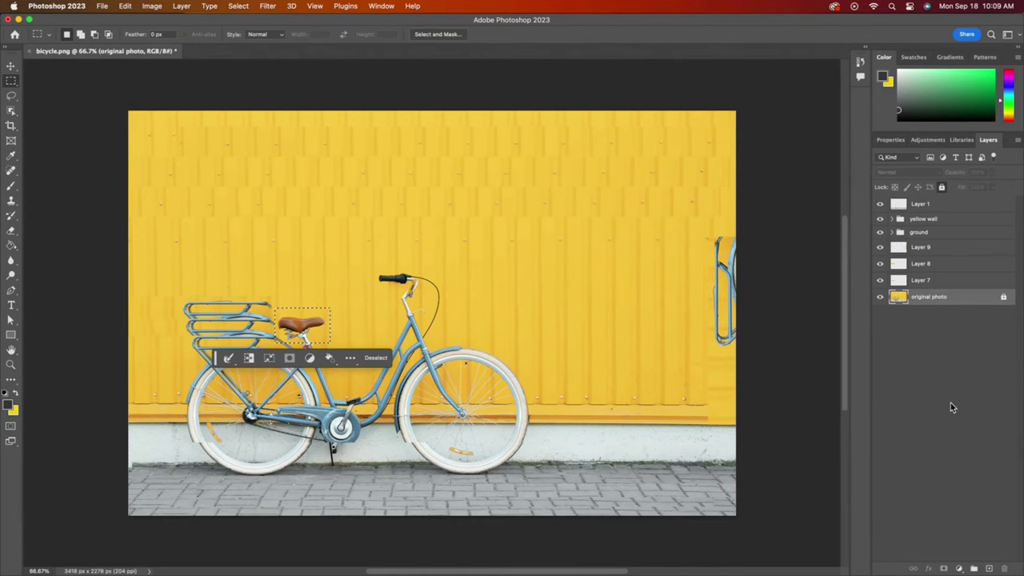
pyautogui.press('super+c')
pyautogui.press('super+v')
pyautogui.press('v')
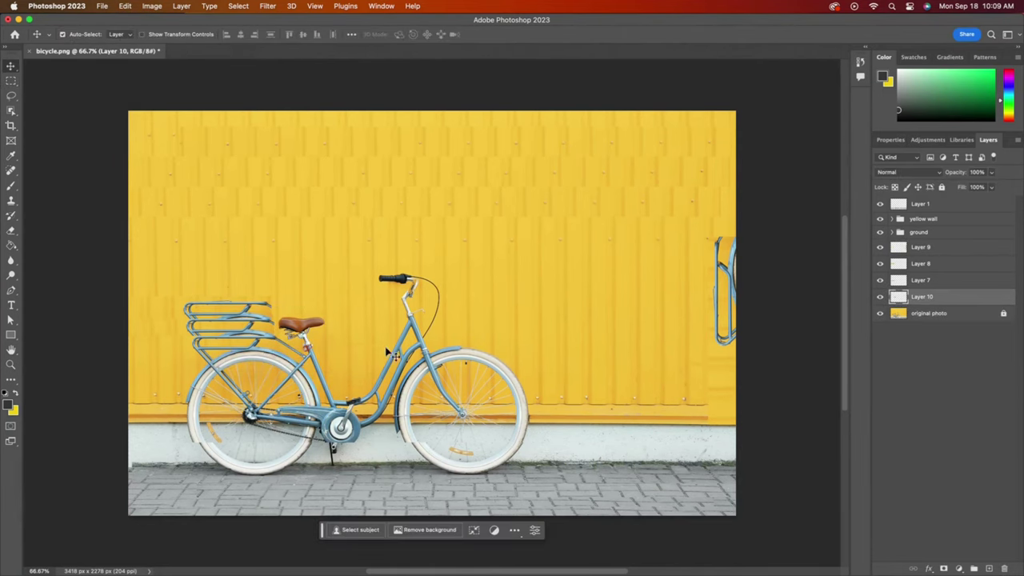
pyautogui.moveTo(304, 322); pyautogui.dragTo(307, 296)
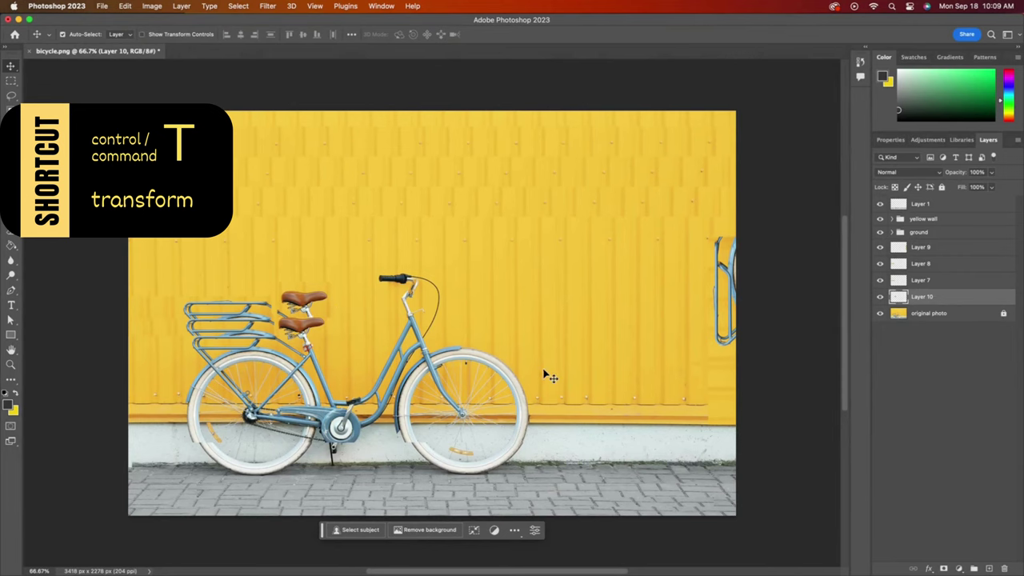
# Step: Tilt the seat copy 12.08° and add Layer 11, a rack copy offset up and right
pyautogui.press('super+t')
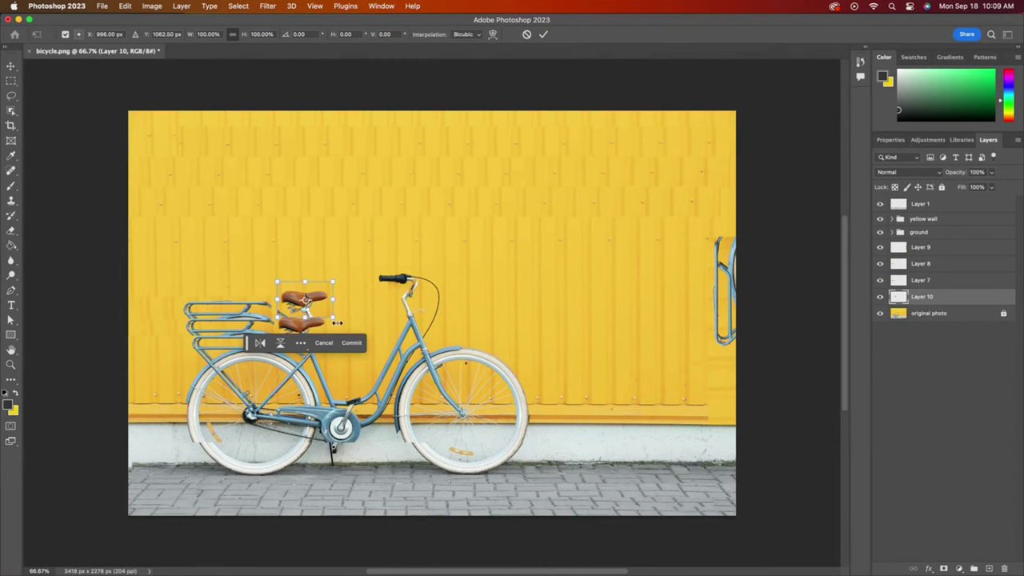
pyautogui.moveTo(337, 323); pyautogui.dragTo(346, 330)
pyautogui.press('Return')
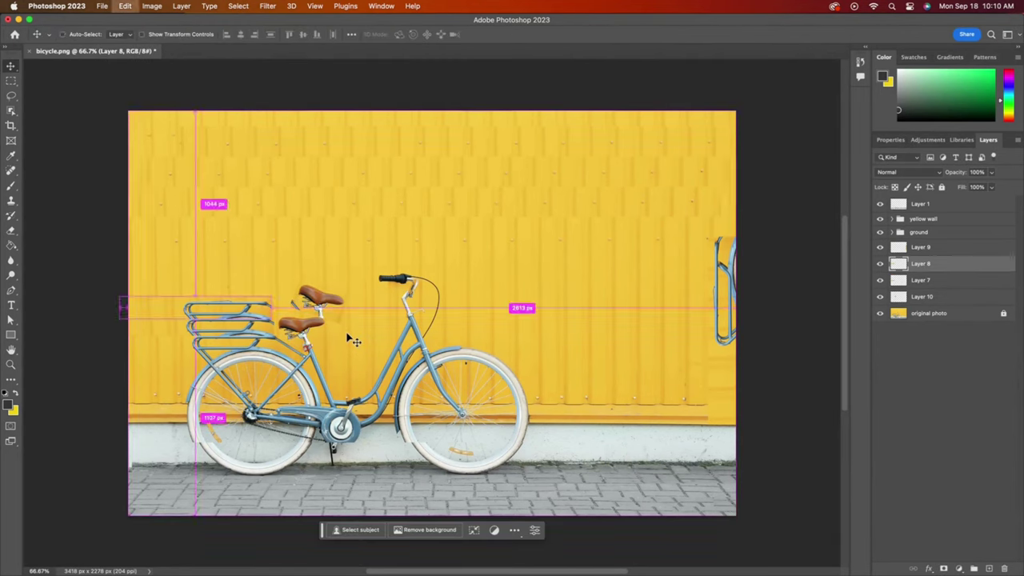
pyautogui.moveTo(256, 318); pyautogui.dragTo(280, 296)
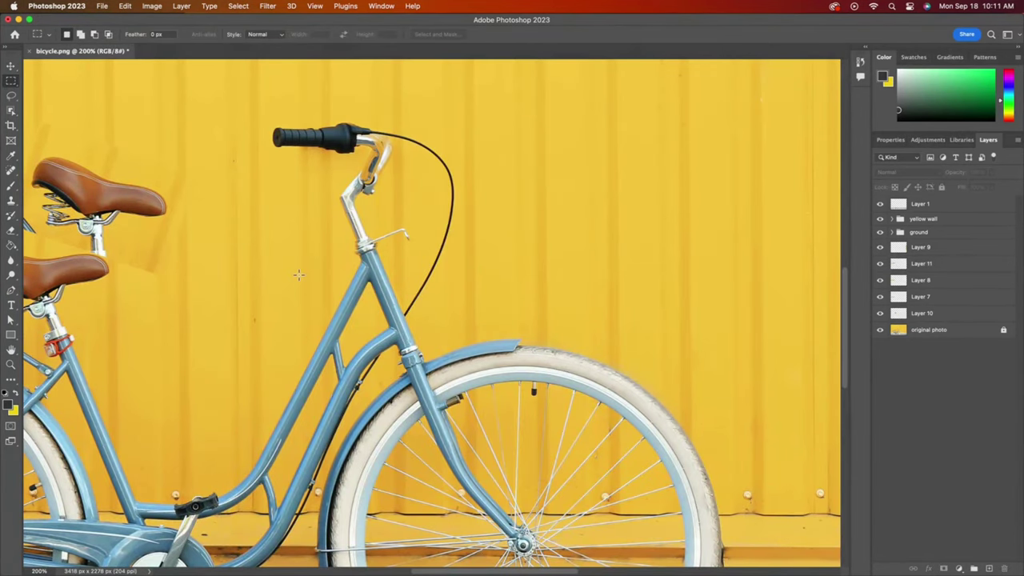
# Step: Select a tall narrow strip and rotate the outline 26.89° at 81.48% along the frame tube
pyautogui.moveTo(298, 274); pyautogui.dragTo(314, 480)
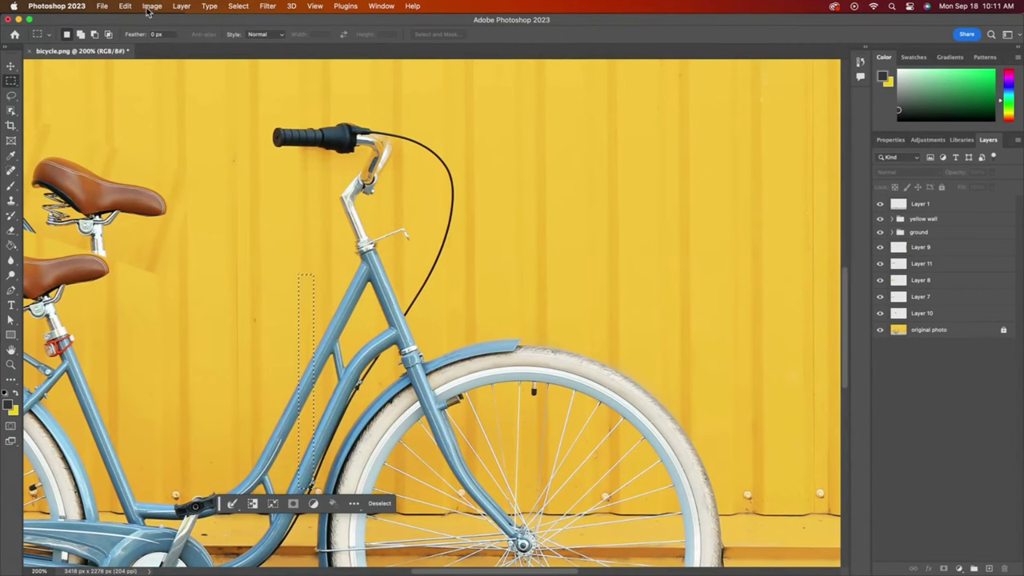
pyautogui.click(237, 8)
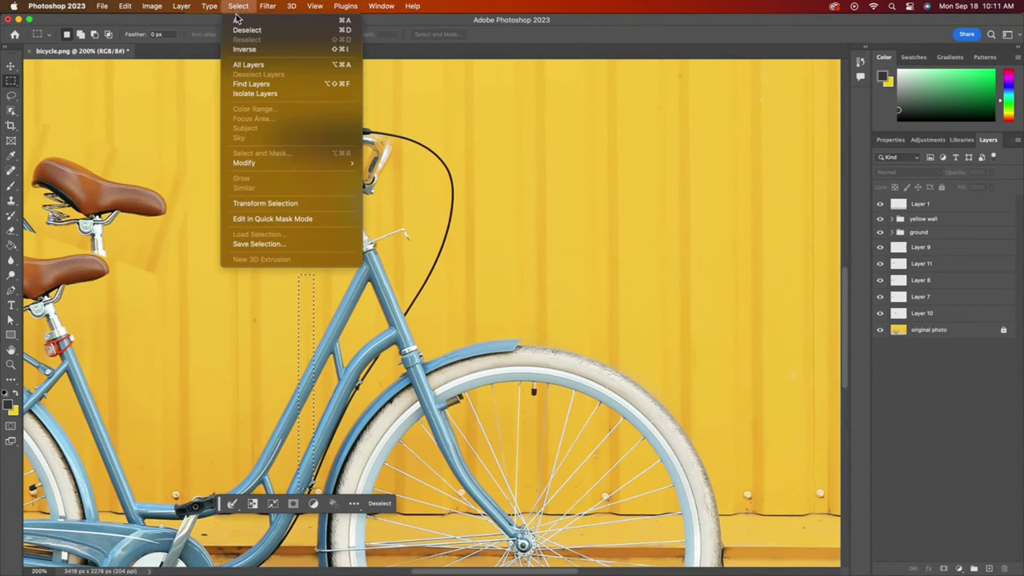
pyautogui.click(315, 205)
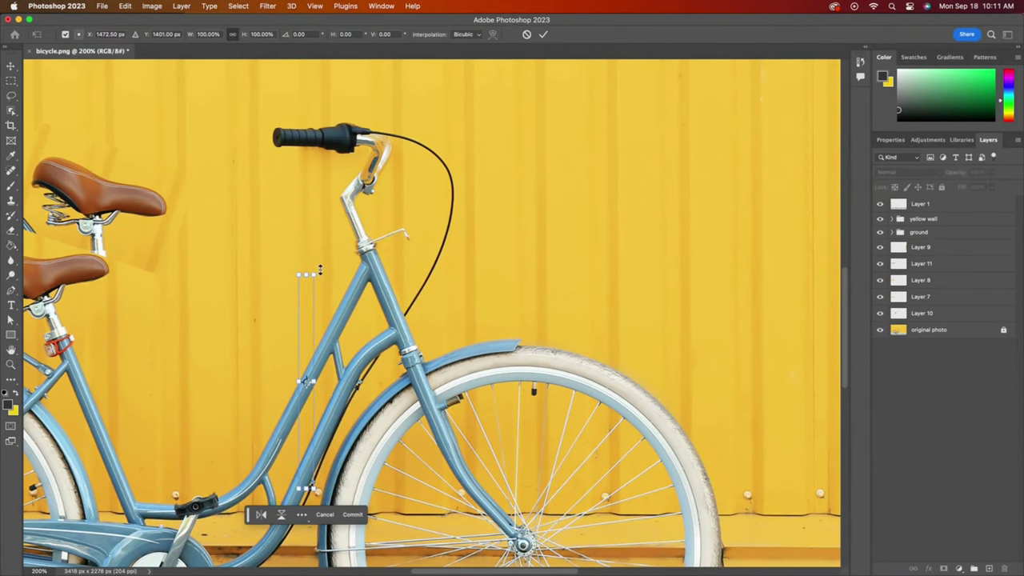
pyautogui.moveTo(322, 269); pyautogui.dragTo(363, 304)
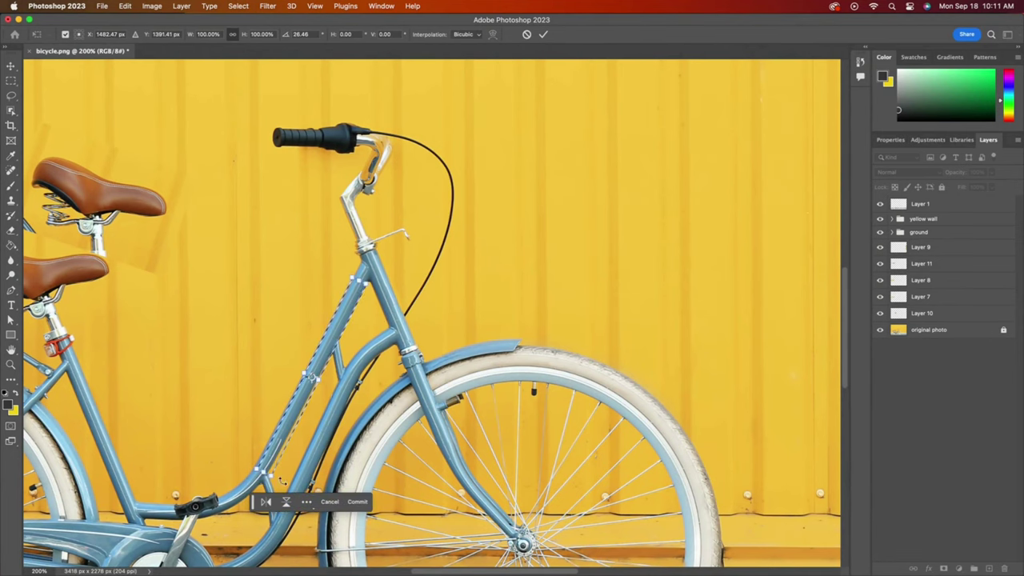
pyautogui.moveTo(279, 481); pyautogui.dragTo(282, 456)
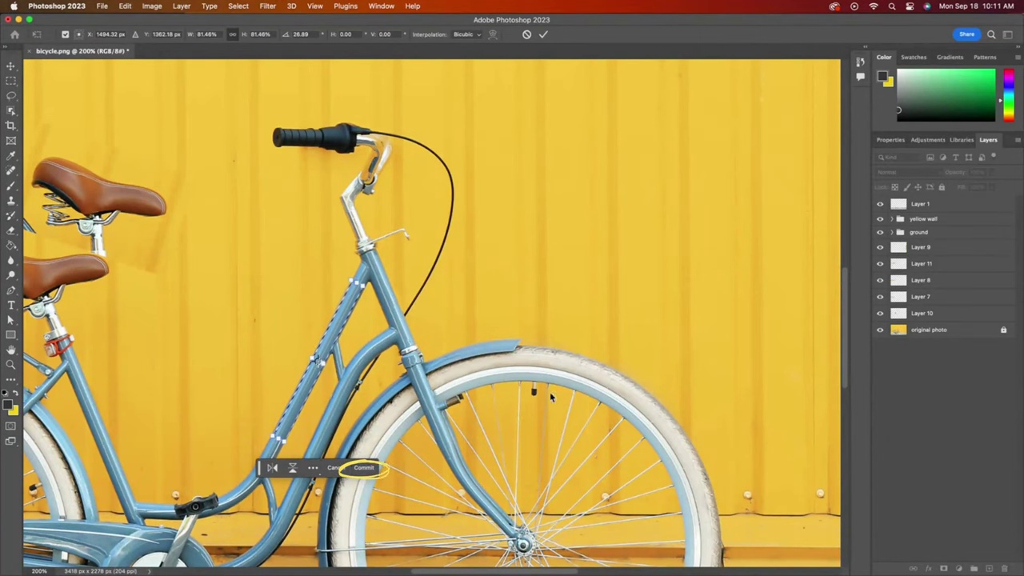
# Step: Copy the frame tube to Layer 12 and move it to the wall's right side
pyautogui.click(928, 330)
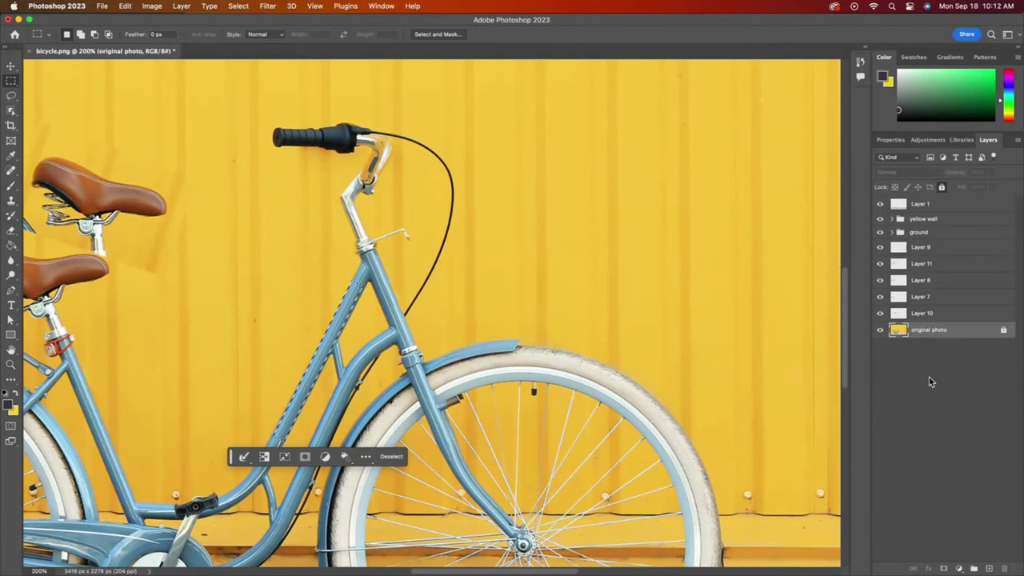
pyautogui.hotkey('ctrl', 'j')
pyautogui.press('v')
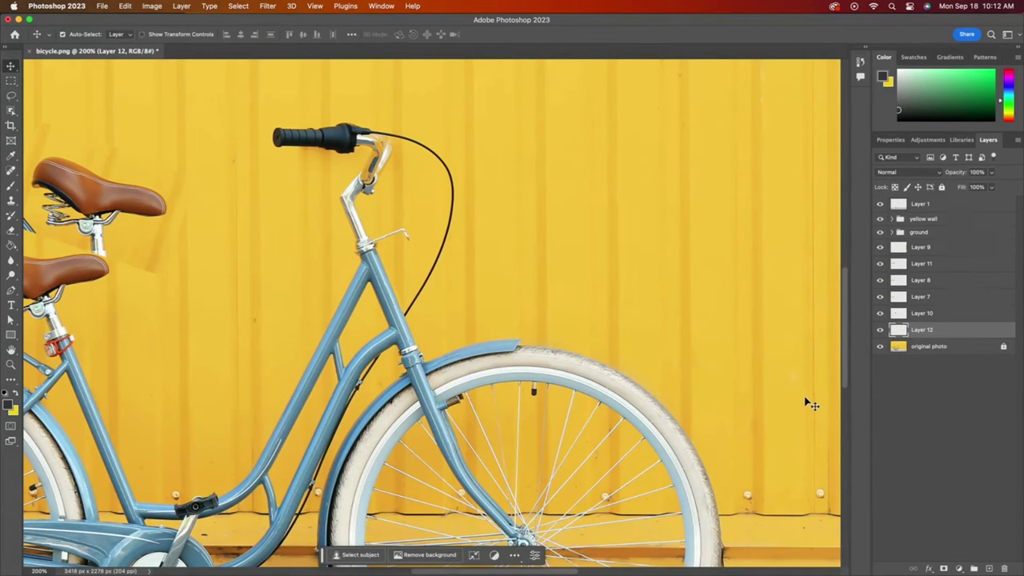
pyautogui.moveTo(340, 320); pyautogui.dragTo(676, 210)
pyautogui.hotkey('ctrl', '-')
pyautogui.hotkey('ctrl', '-')
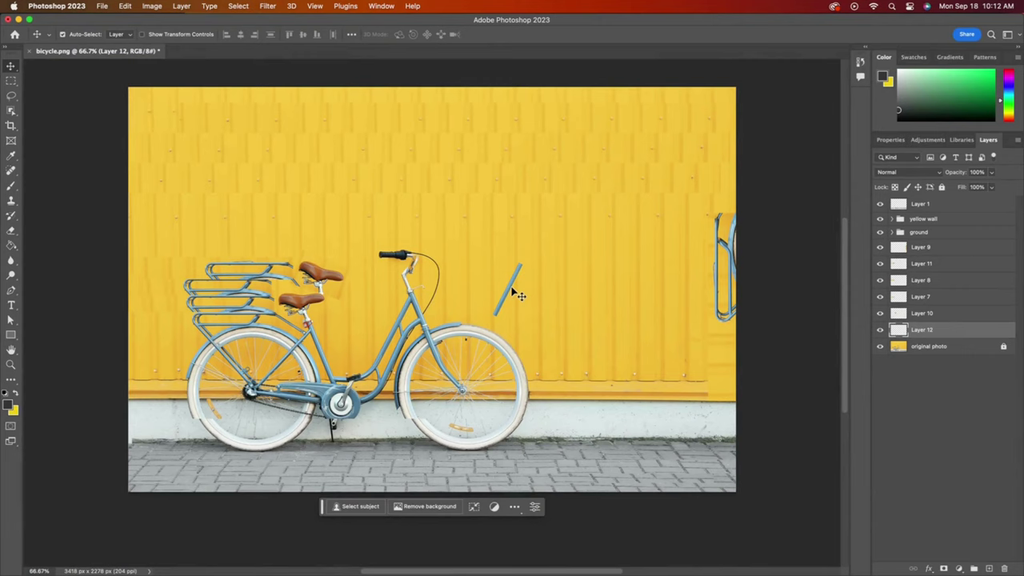
pyautogui.moveTo(516, 294); pyautogui.dragTo(591, 284)
# Step: Enlarge the tube to about 244%, stand it upright, and place a duplicate pole beside it
pyautogui.hotkey('ctrl', 't')
pyautogui.moveTo(570, 307); pyautogui.dragTo(524, 384)
pyautogui.moveTo(604, 389); pyautogui.dragTo(637, 346)
pyautogui.press('Return')
pyautogui.hotkey('ctrl', 'j')
pyautogui.moveTo(563, 320); pyautogui.dragTo(666, 331)
# Step: Duplicate the pole once more and create a new layer group named 'bicycle parts'
pyautogui.hotkey('ctrl', 'j')
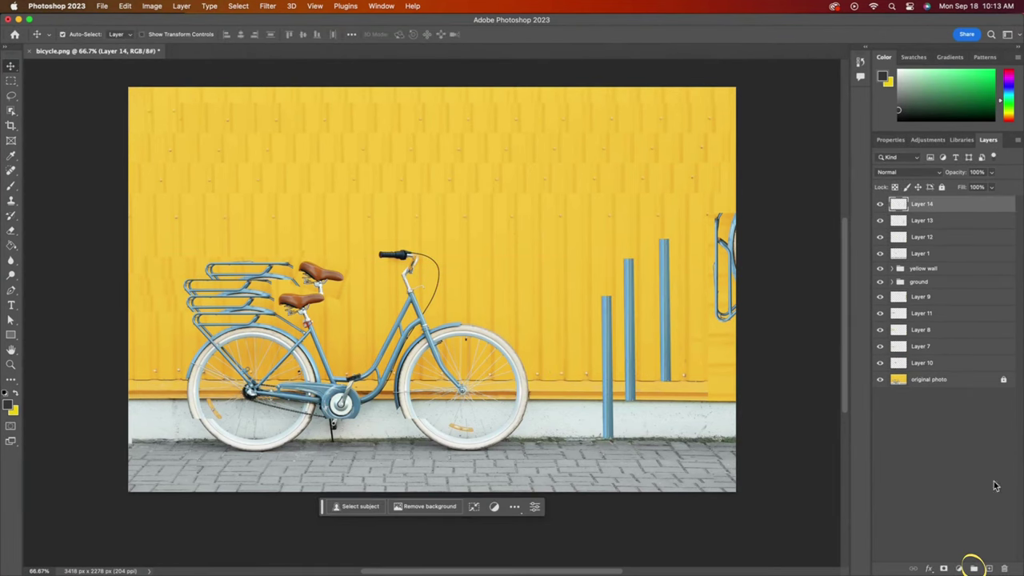
pyautogui.click(973, 567)
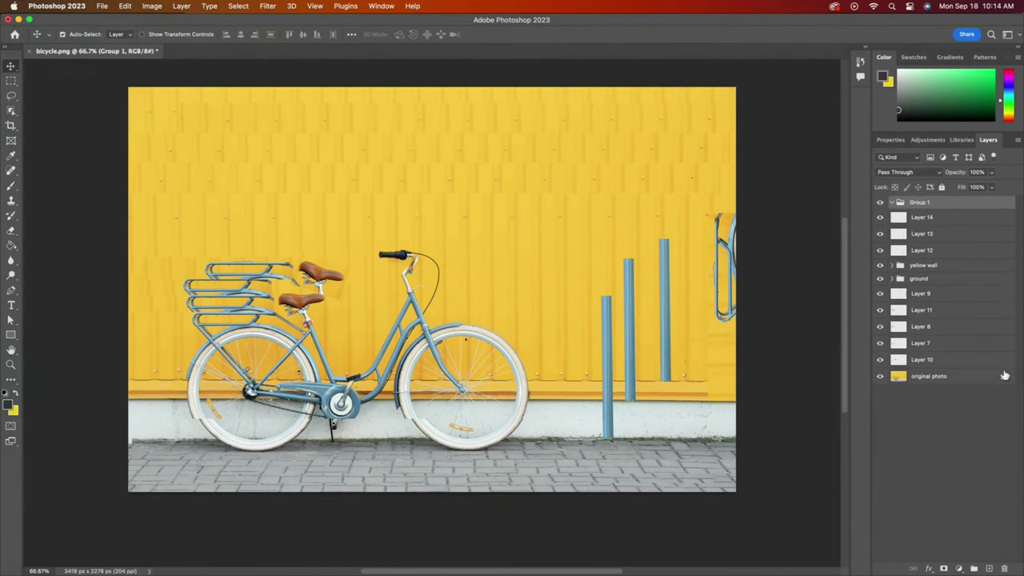
pyautogui.doubleClick(920, 204)
pyautogui.write('bicycle parts')
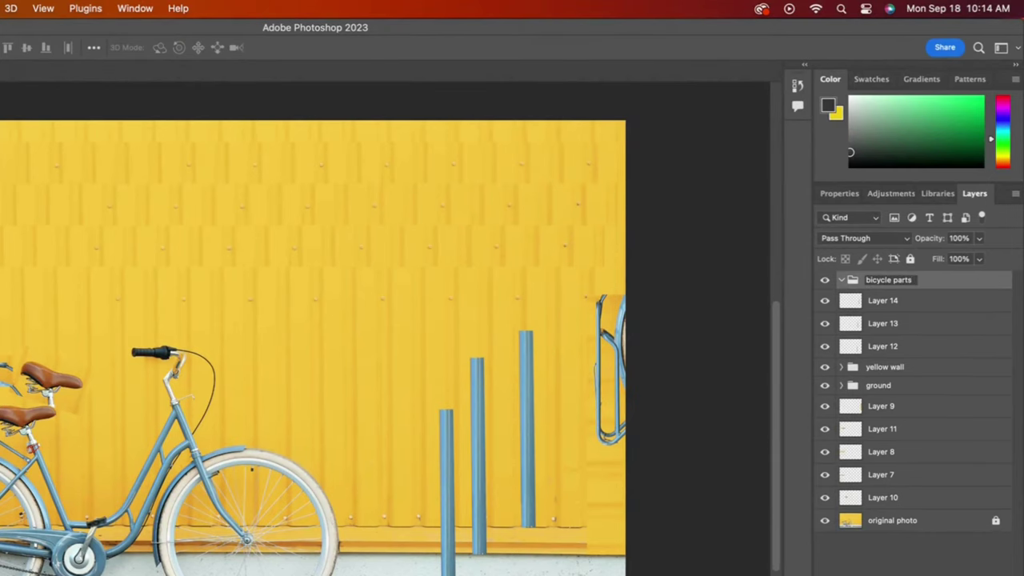
pyautogui.press('Return')
# Step: Move the pole Layers 12–14 into the bicycle parts group and collapse it
pyautogui.click(883, 301)
pyautogui.keyDown('shift'); pyautogui.click(910, 346); pyautogui.keyUp('shift')
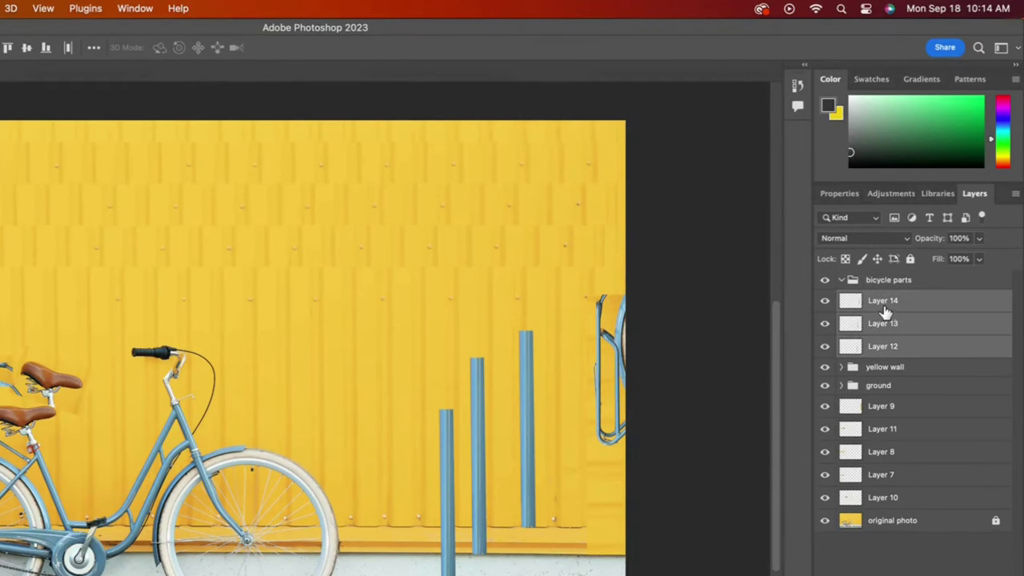
pyautogui.moveTo(885, 313); pyautogui.dragTo(888, 281)
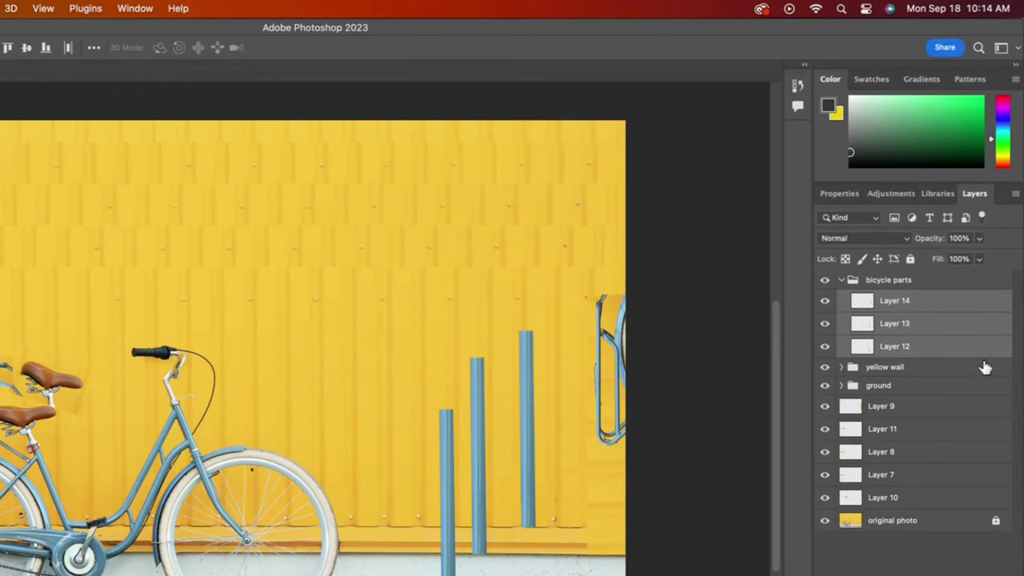
pyautogui.click(841, 280)
# Step: Move the remaining part layers into bicycle parts, then hide the ground group
pyautogui.click(888, 431)
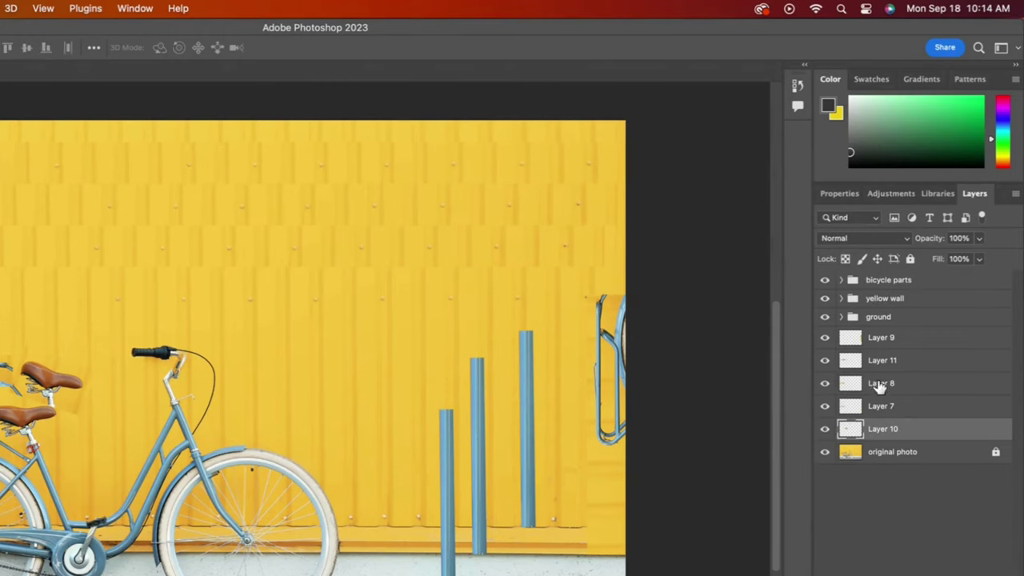
pyautogui.keyDown('shift'); pyautogui.click(895, 337); pyautogui.keyUp('shift')
pyautogui.moveTo(895, 338); pyautogui.dragTo(888, 281)
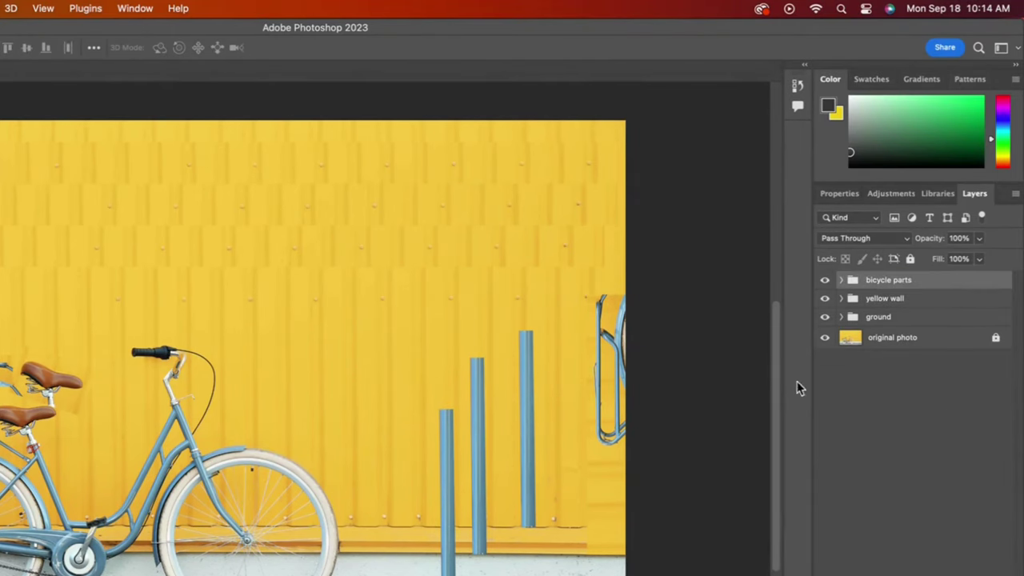
pyautogui.click(841, 280)
pyautogui.click(841, 280)
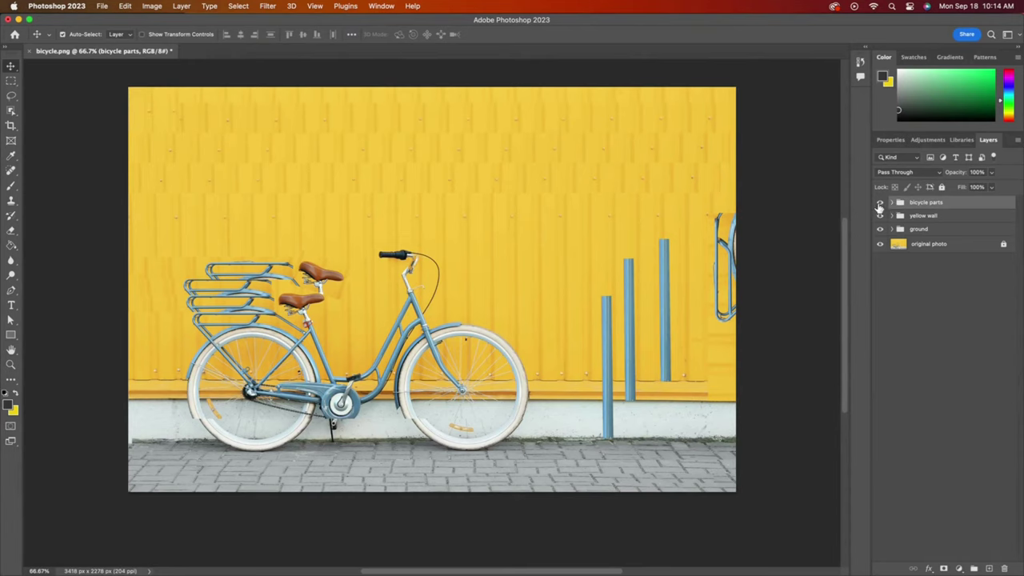
pyautogui.click(880, 229)
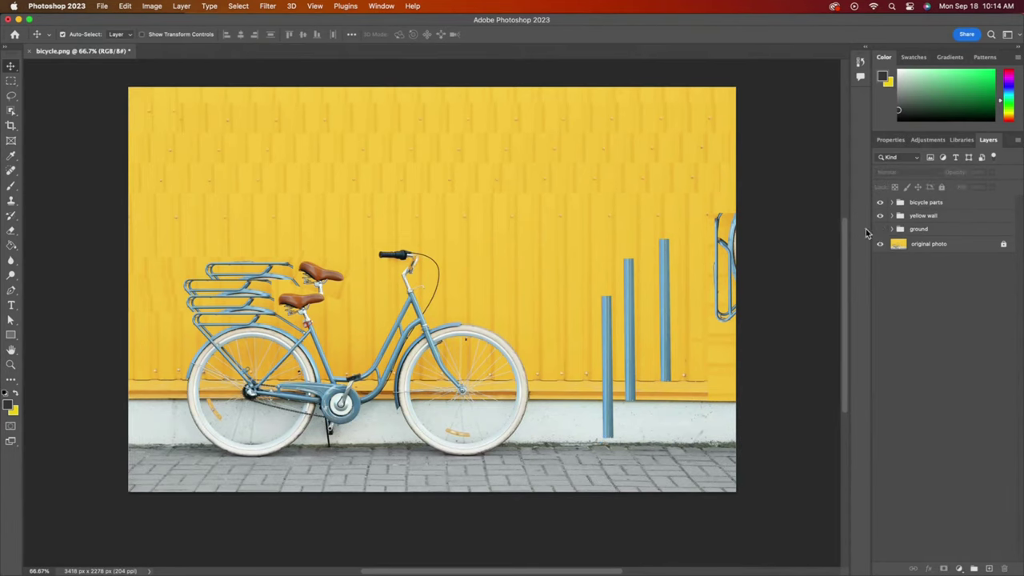
# Step: Make an elliptical selection fitted to the front wheel rim using Transform Selection
pyautogui.click(10, 80)
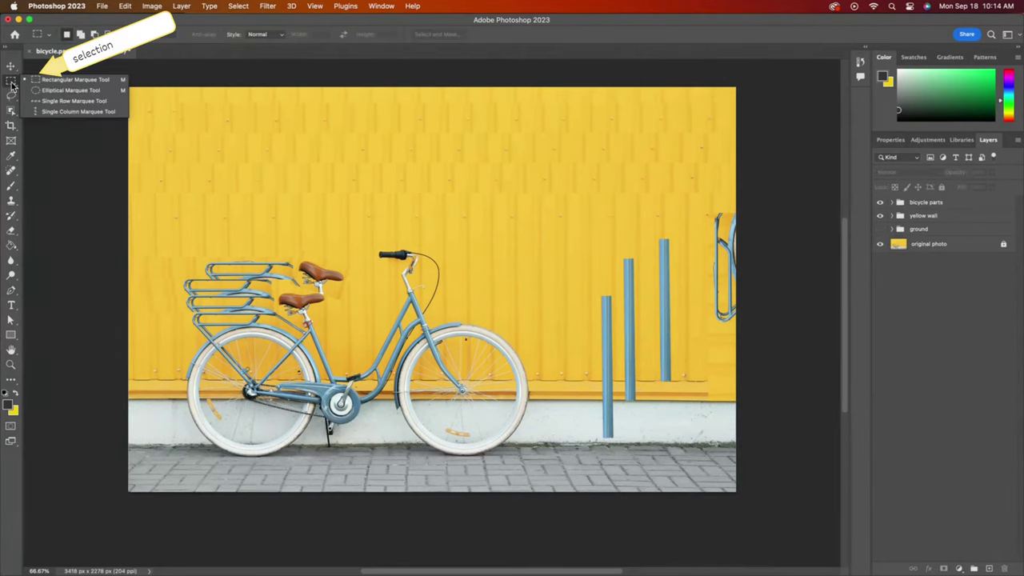
pyautogui.click(93, 91)
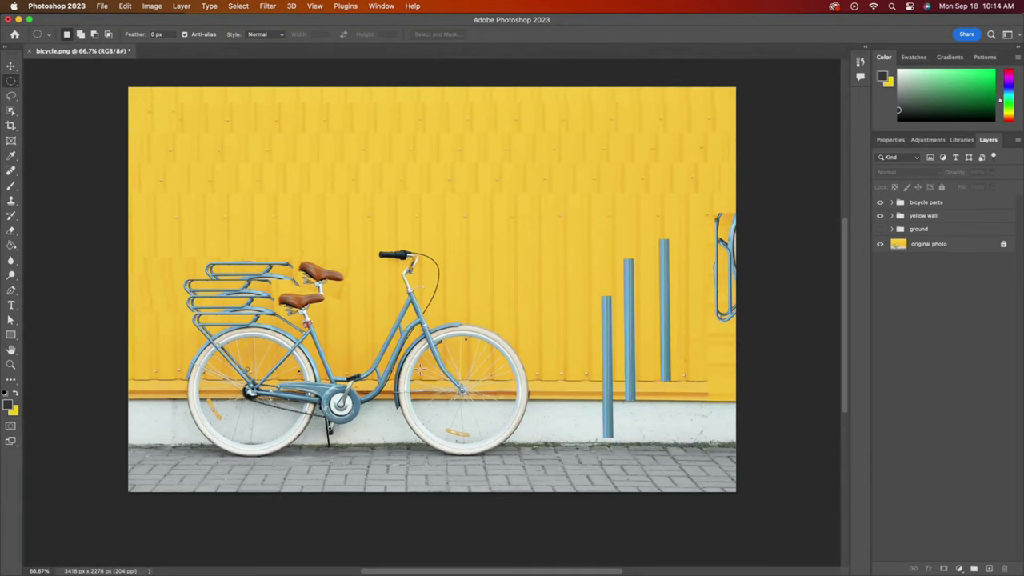
pyautogui.moveTo(400, 323); pyautogui.dragTo(532, 453)
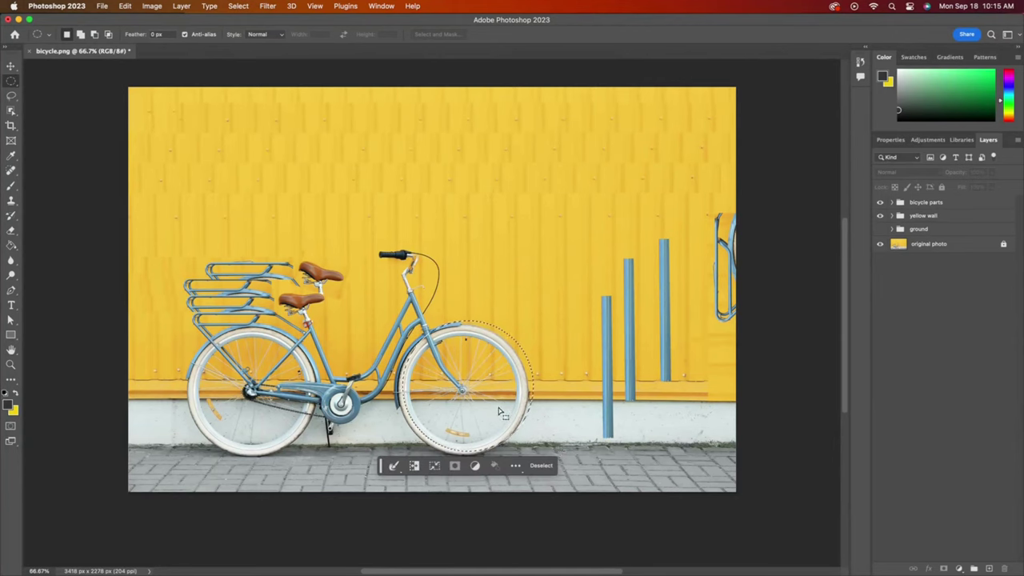
pyautogui.hotkey('shift', 'Left')
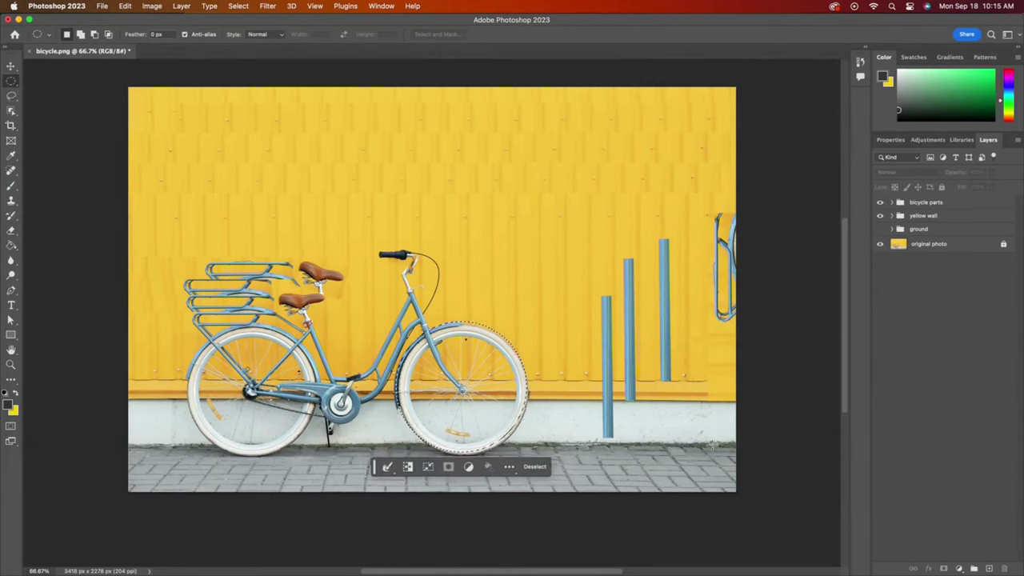
pyautogui.press('Down')
pyautogui.press('Down')
pyautogui.press('Down')
pyautogui.press('Down')
pyautogui.press('Down')
pyautogui.press('Down')
pyautogui.press('Down')
pyautogui.press('Right')
pyautogui.press('Right')
pyautogui.press('Right')
pyautogui.press('Right')
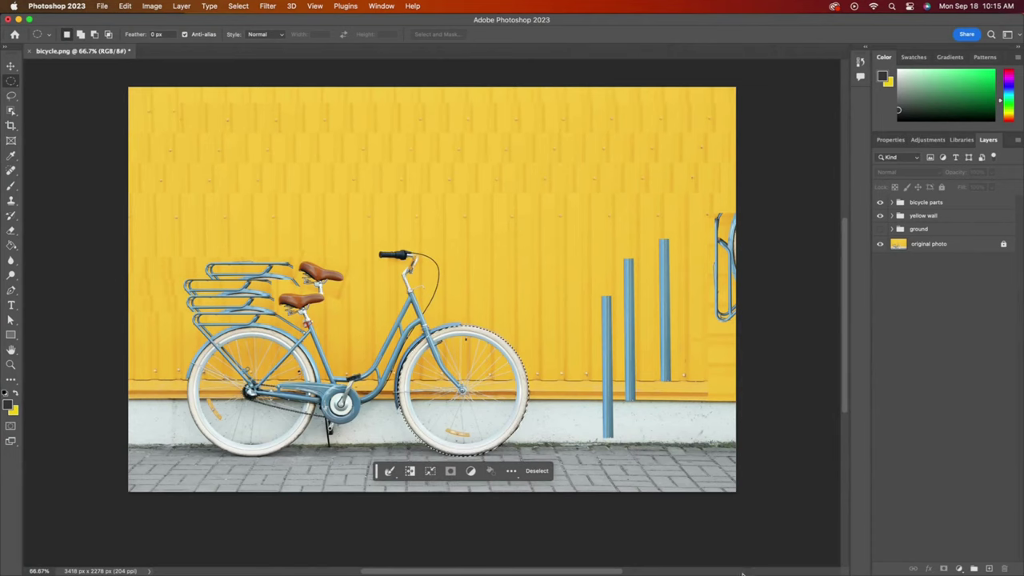
pyautogui.click(232, 6)
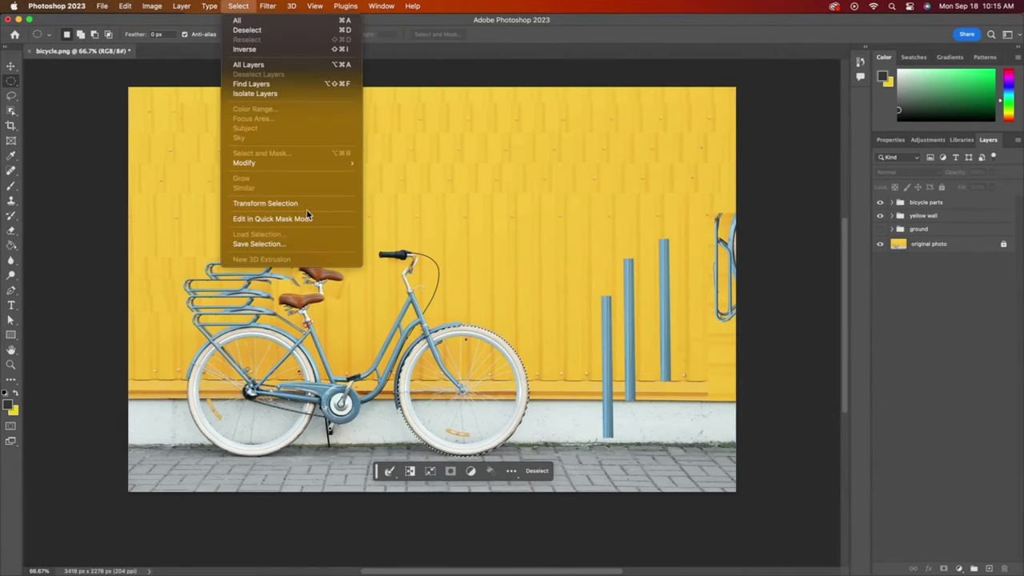
pyautogui.click(265, 203)
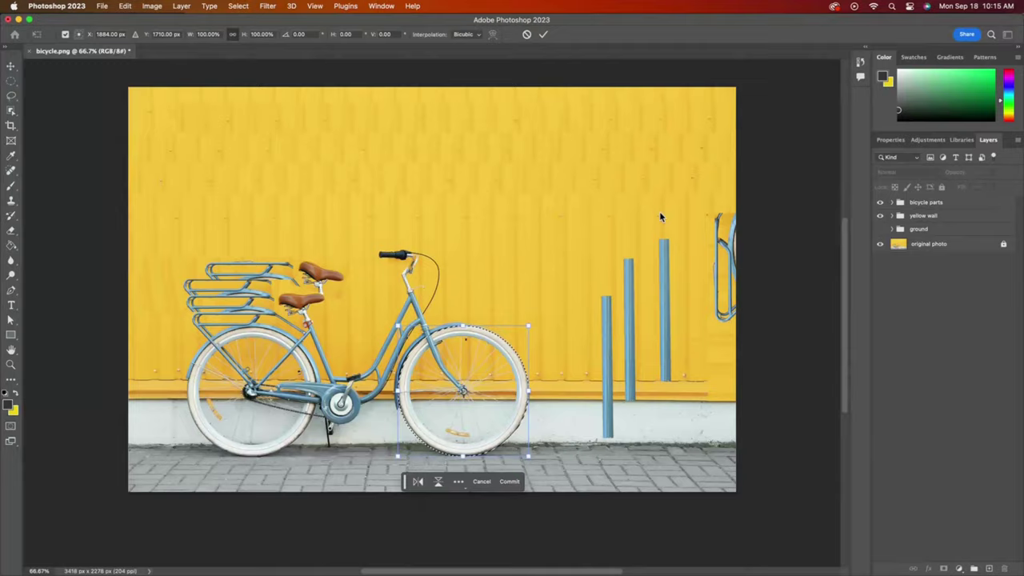
pyautogui.press('super+1')
pyautogui.moveTo(577, 528); pyautogui.dragTo(573, 526)
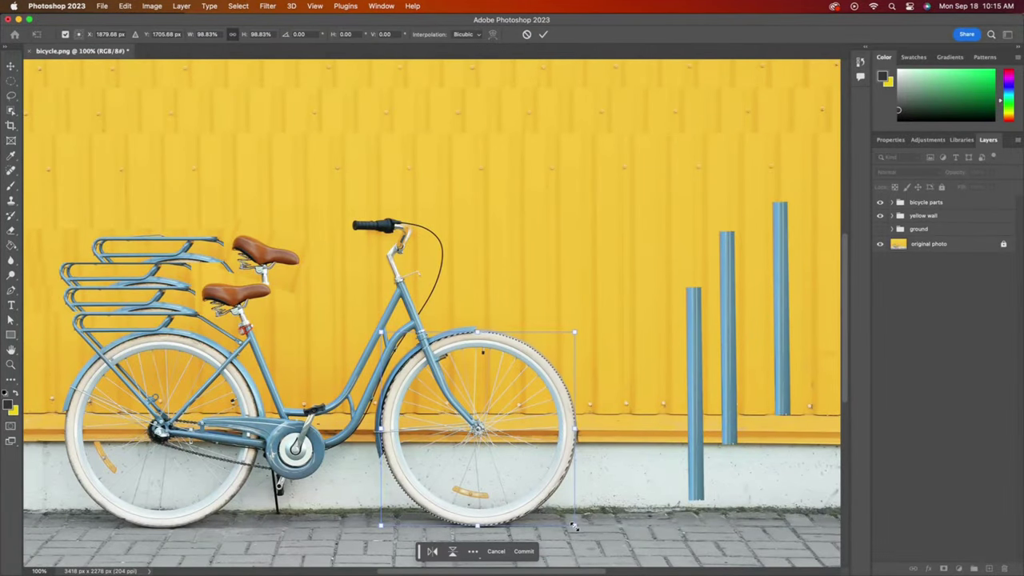
pyautogui.press('Return')
# Step: Copy the front wheel to Layer 15 and move it to the image's left edge
pyautogui.press('super+j')
pyautogui.press('v')
pyautogui.moveTo(564, 451); pyautogui.dragTo(629, 229)
pyautogui.press('super+minus')
pyautogui.moveTo(542, 250); pyautogui.dragTo(121, 427)
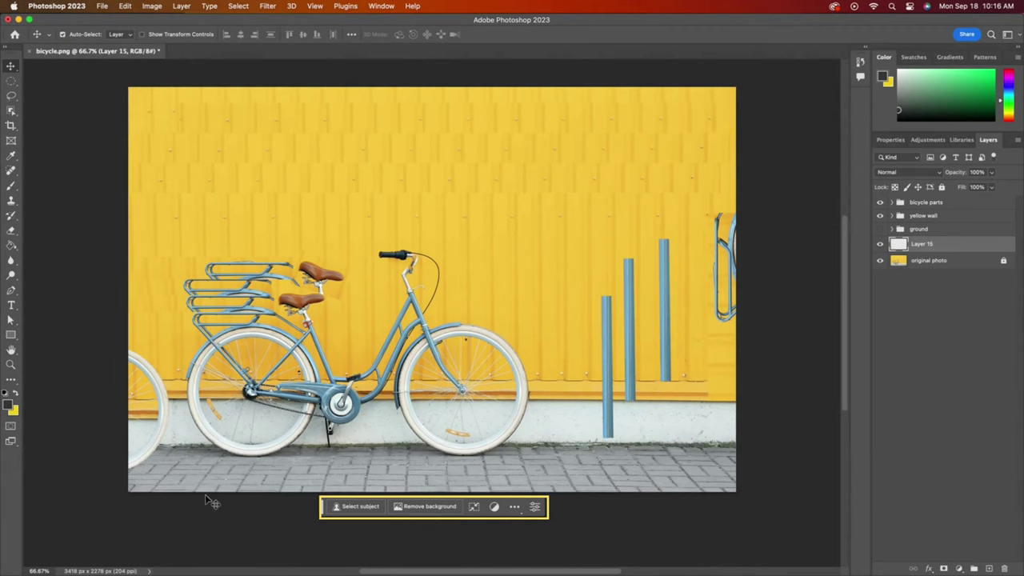
# Step: Turn the Contextual Task Bar off and back on from the Window menu
pyautogui.click(379, 6)
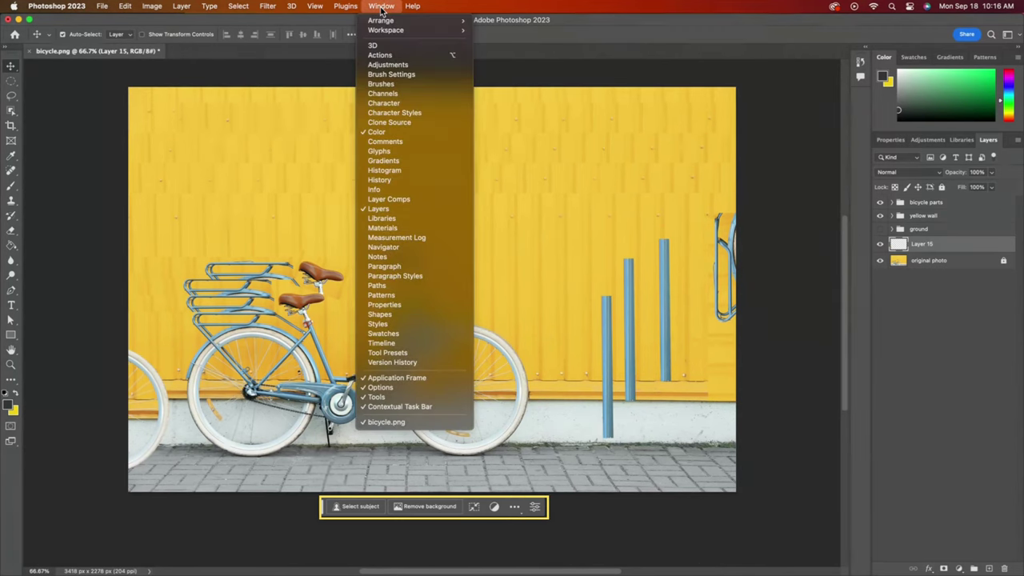
pyautogui.click(459, 409)
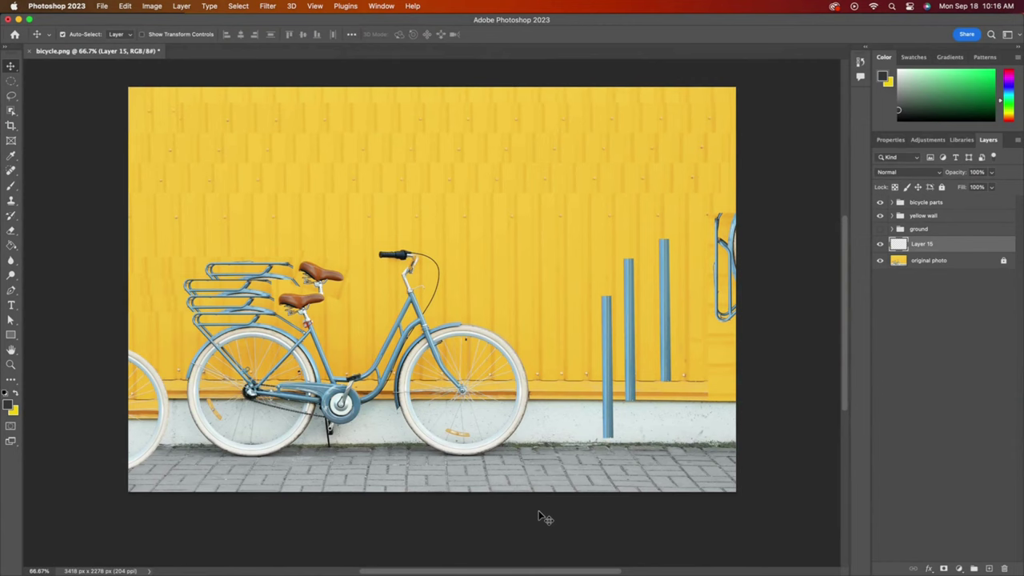
pyautogui.click(376, 6)
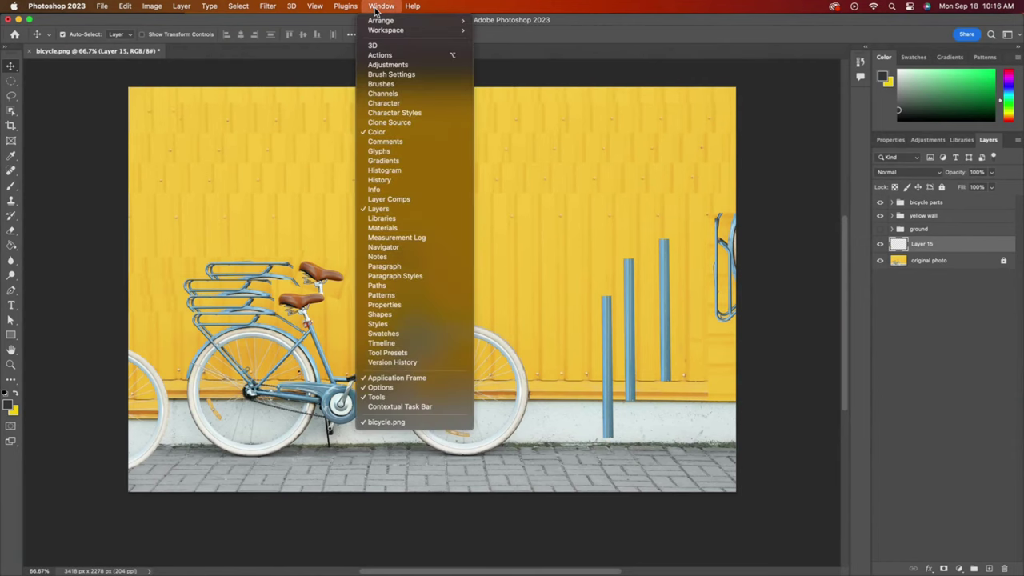
pyautogui.click(438, 408)
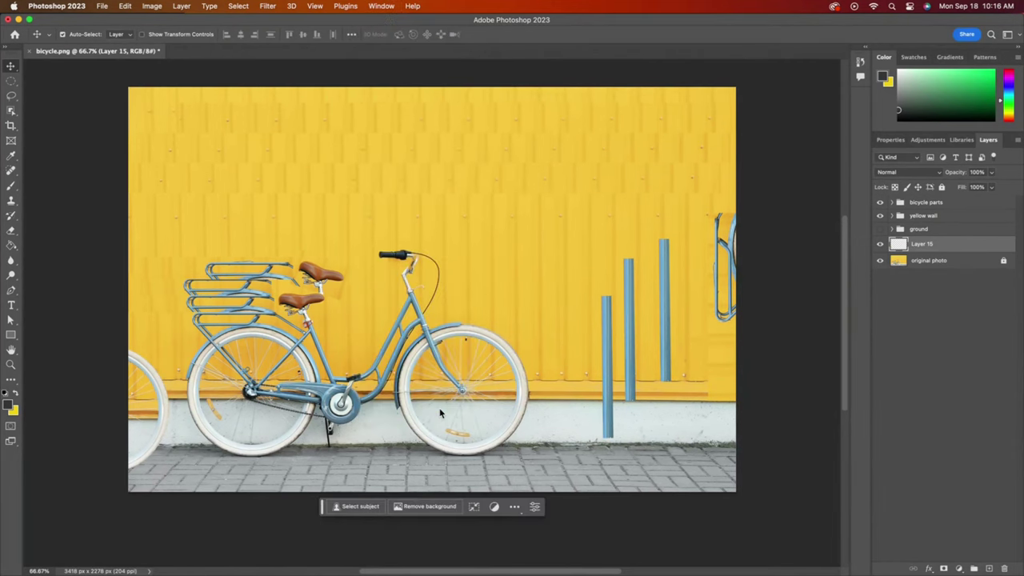
pyautogui.click(380, 6)
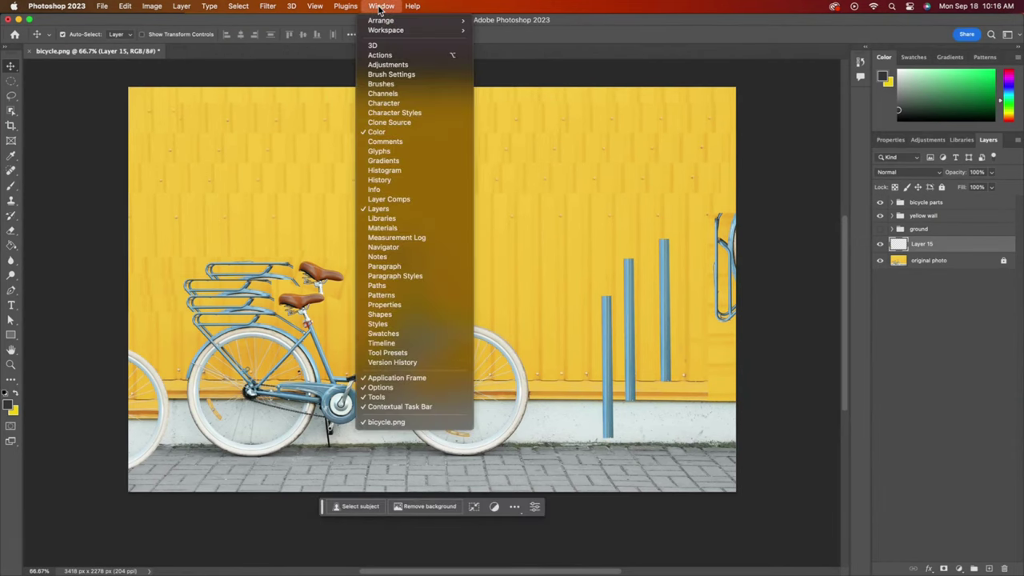
pyautogui.click(832, 442)
# Step: Copy the chainring to its own layer and place it on the pavement below the post
pyautogui.press('m')
pyautogui.moveTo(330, 387)
pyautogui.mouseDown()
pyautogui.moveTo(370, 400)
pyautogui.moveTo(382, 432)
pyautogui.mouseUp()
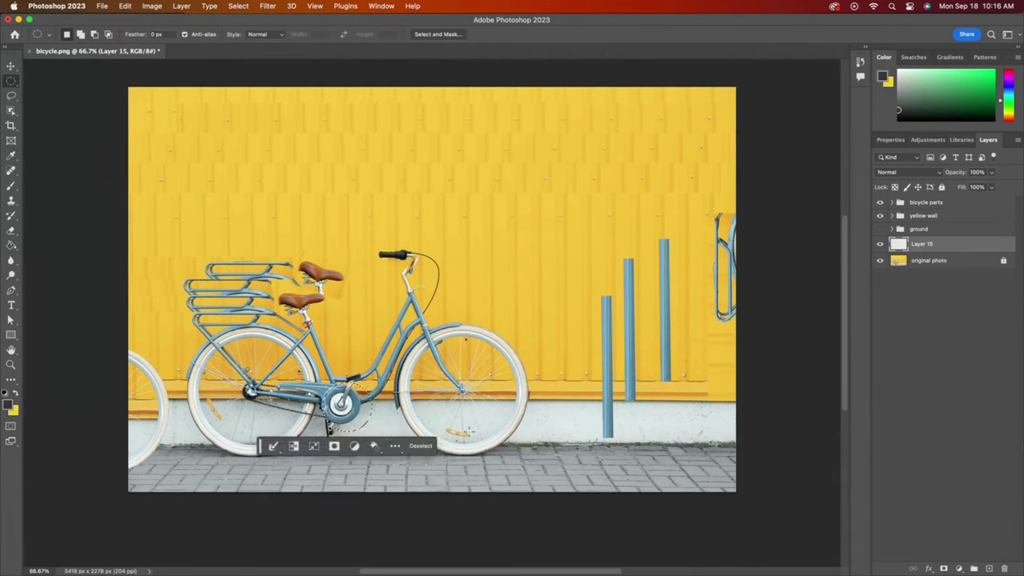
pyautogui.click(238, 6)
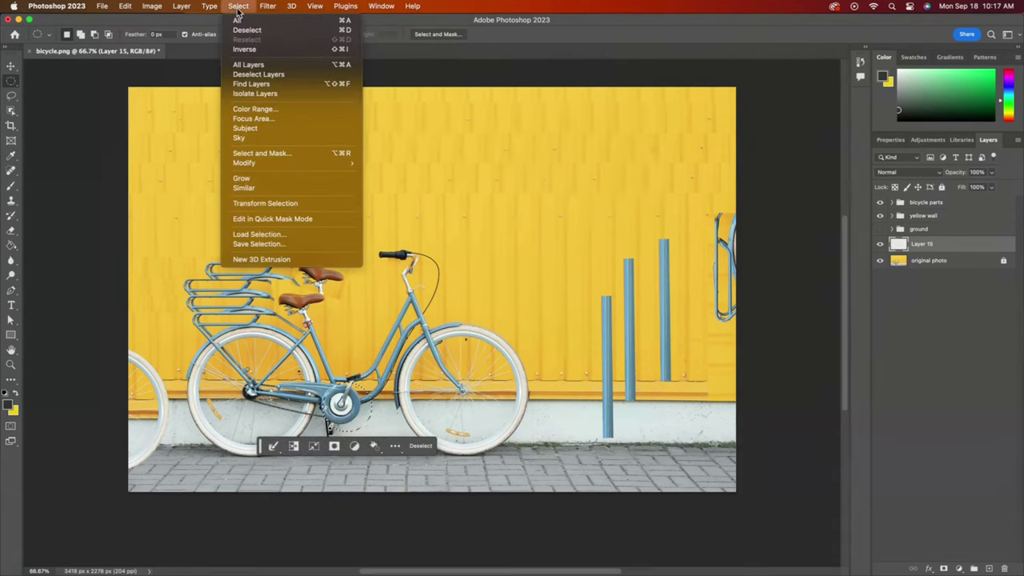
pyautogui.click(294, 210)
pyautogui.press('super+1')
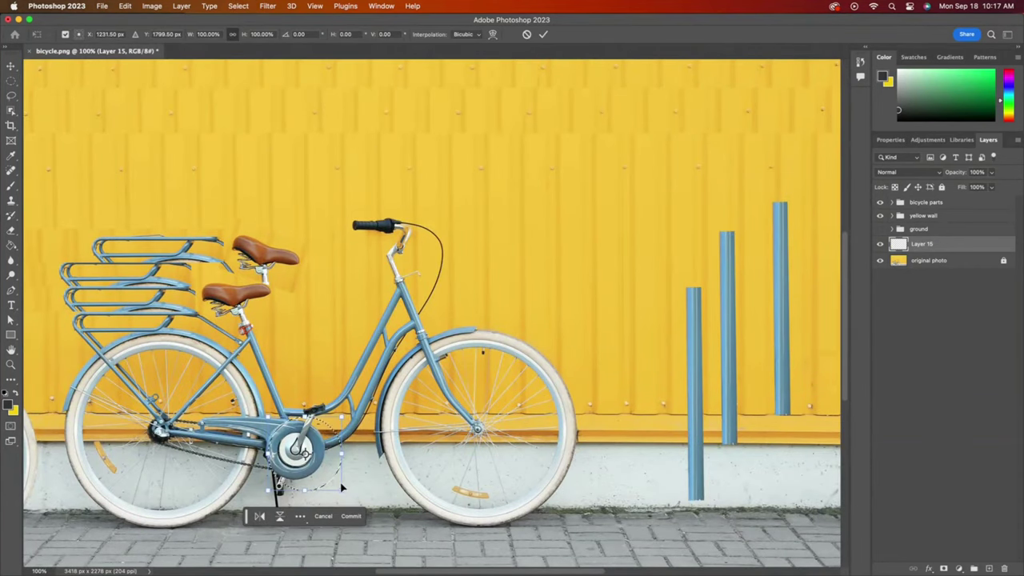
pyautogui.moveTo(342, 486); pyautogui.dragTo(619, 464)
pyautogui.press('Return')
pyautogui.hotkey('ctrl', 'j')
pyautogui.press('v')
pyautogui.press('super+0')
pyautogui.click(583, 524)
# Step: Duplicate the front wheel, move it top right, rotate it about 135°, and hide ground
pyautogui.hotkey('ctrl', 'j')
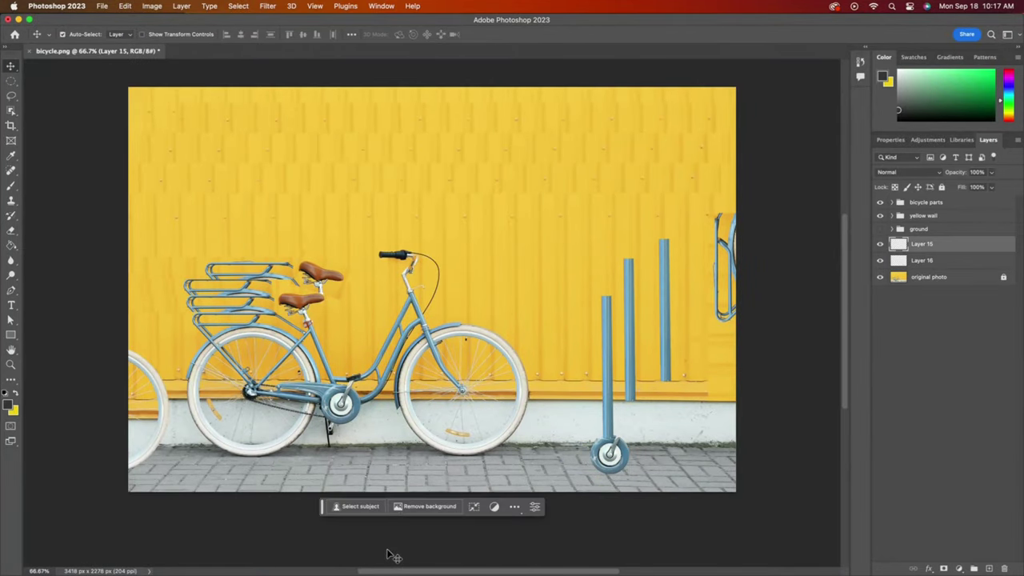
pyautogui.moveTo(492, 384); pyautogui.dragTo(660, 157)
pyautogui.hotkey('ctrl', 't')
pyautogui.moveTo(734, 221); pyautogui.dragTo(520, 117)
pyautogui.moveTo(663, 191); pyautogui.dragTo(681, 202)
pyautogui.press('Return')
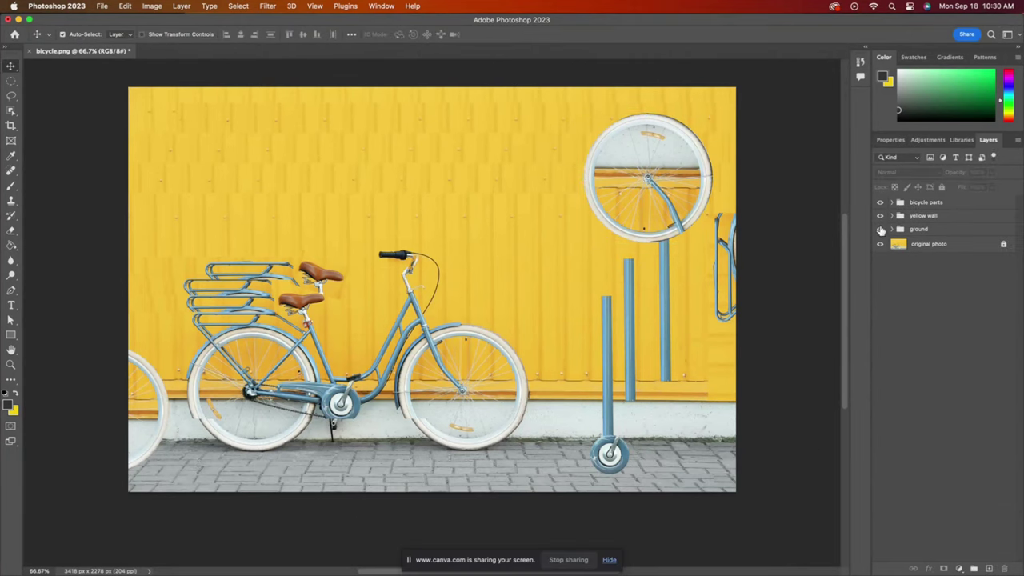
pyautogui.click(880, 229)
# Step: Hide the yellow wall and bicycle parts groups and select a vertical strip of the original photo
pyautogui.click(880, 215)
pyautogui.click(880, 202)
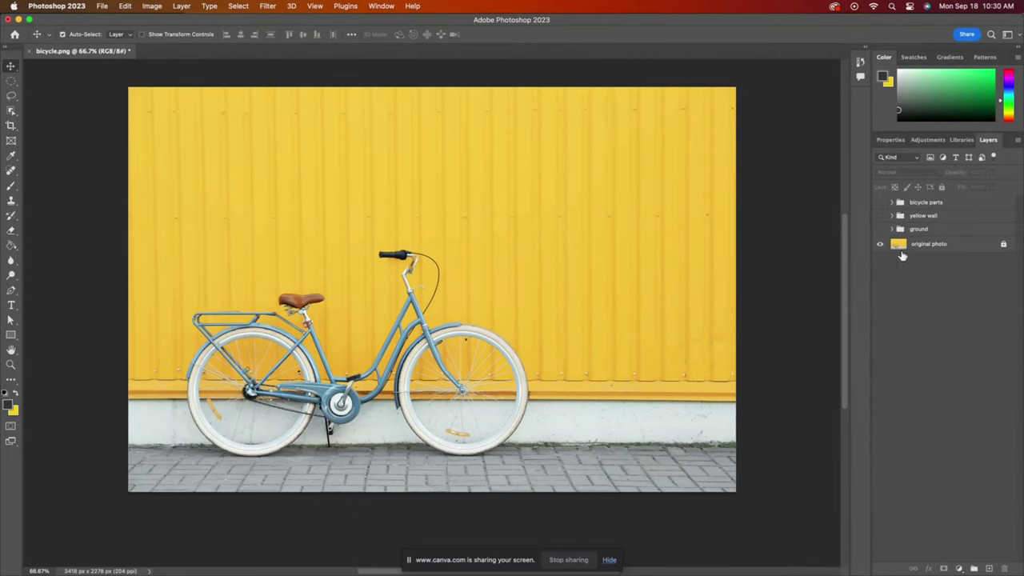
pyautogui.click(932, 245)
pyautogui.rightClick(11, 81)
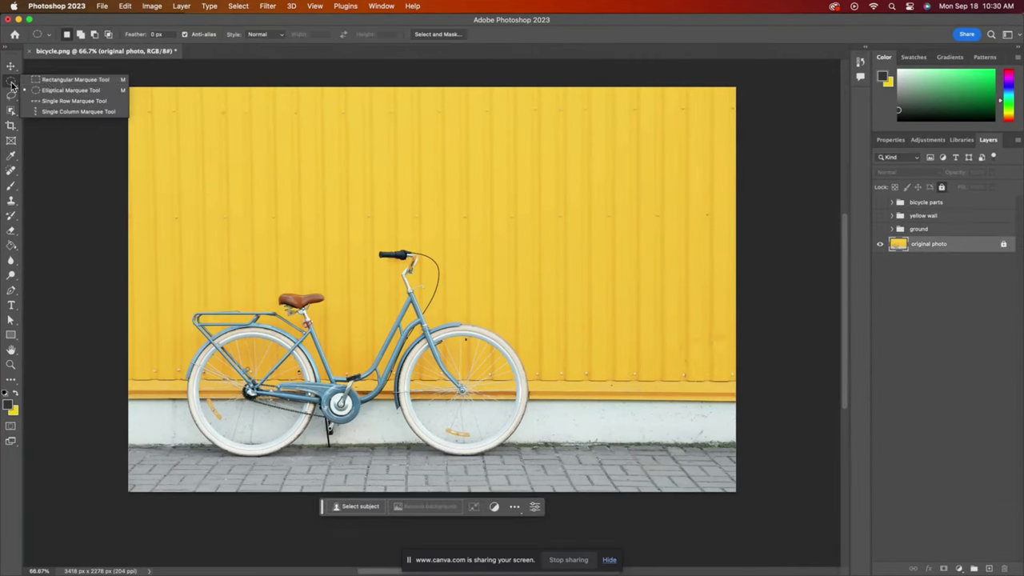
pyautogui.click(72, 77)
pyautogui.moveTo(566, 83); pyautogui.dragTo(611, 534)
# Step: Copy the strip to a new layer, shift it, and duplicate it again
pyautogui.hotkey('ctrl', 'j')
pyautogui.press('v')
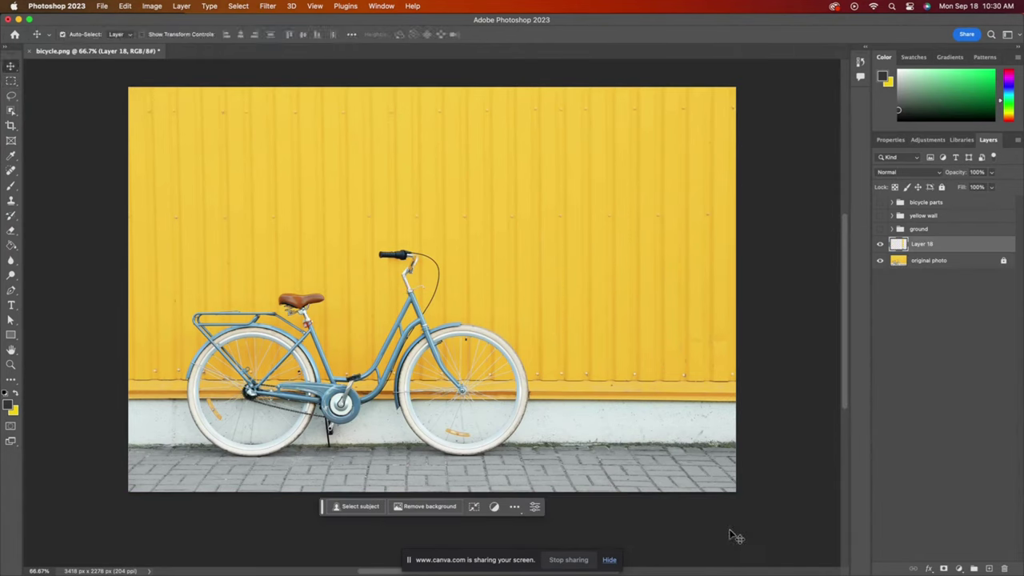
pyautogui.moveTo(595, 378); pyautogui.dragTo(589, 280)
pyautogui.hotkey('ctrl', 'j')
pyautogui.hotkey('ctrl', 'j')
# Step: Move Layers 18–20 into the visible yellow wall group and drag a strip over the rear wheel
pyautogui.click(880, 216)
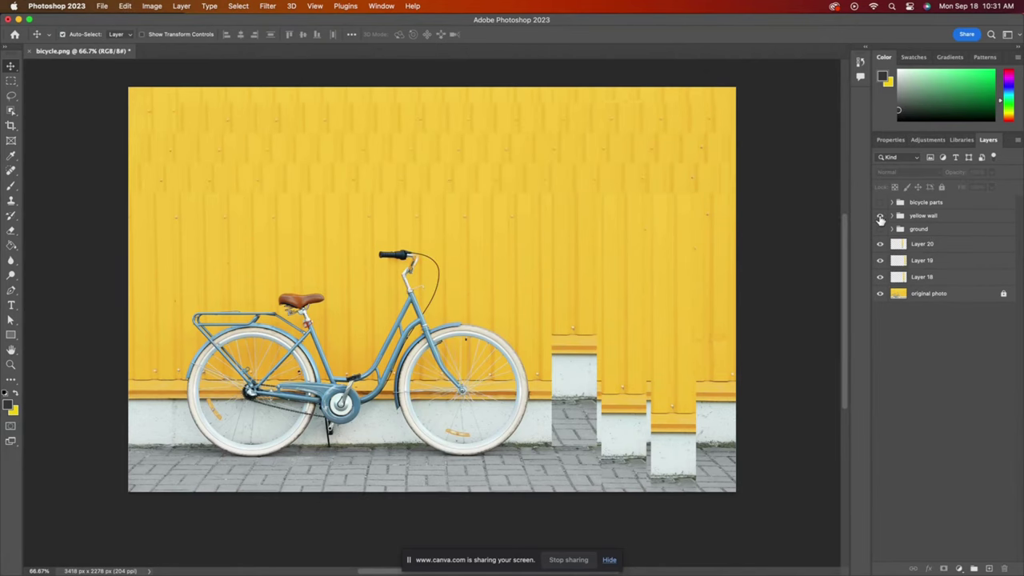
pyautogui.click(920, 244)
pyautogui.keyDown('shift'); pyautogui.click(920, 277); pyautogui.keyUp('shift')
pyautogui.moveTo(920, 277); pyautogui.dragTo(923, 220)
pyautogui.click(892, 216)
pyautogui.click(613, 420)
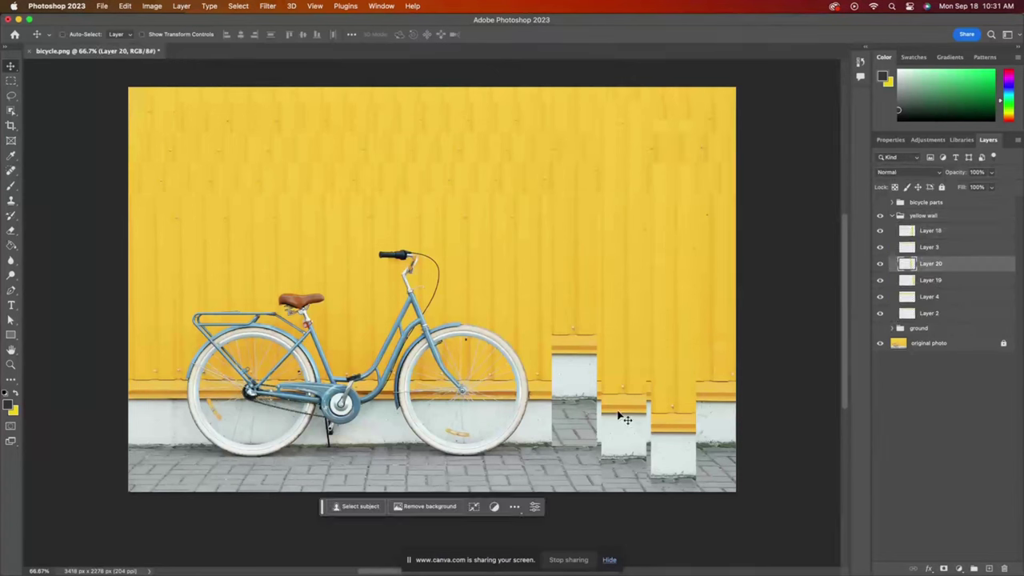
pyautogui.moveTo(612, 421); pyautogui.dragTo(164, 400)
# Step: Show the ground and bicycle parts groups and move a wheel copy up and left
pyautogui.click(891, 216)
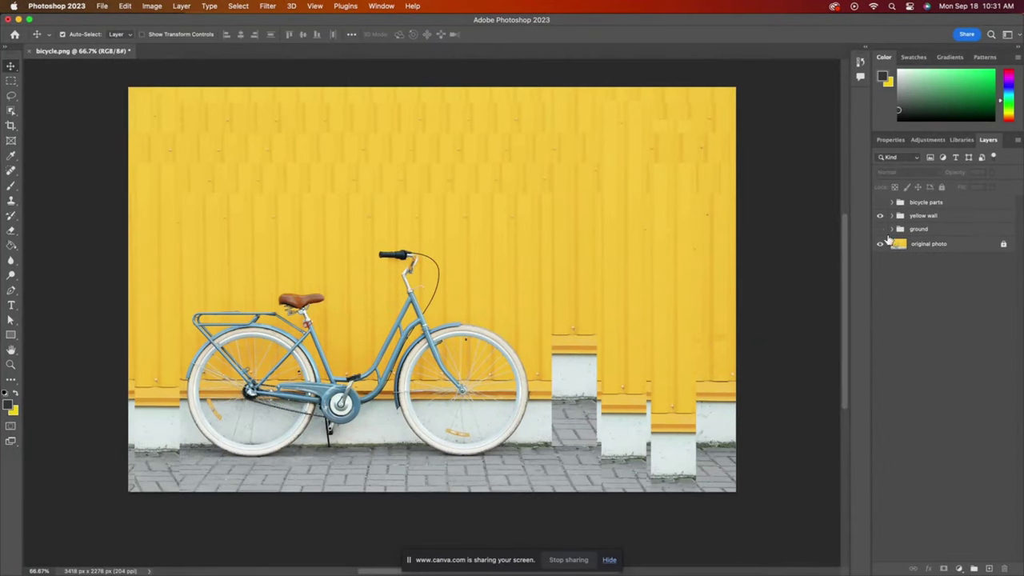
pyautogui.click(880, 230)
pyautogui.click(880, 203)
pyautogui.moveTo(667, 162); pyautogui.dragTo(476, 157)
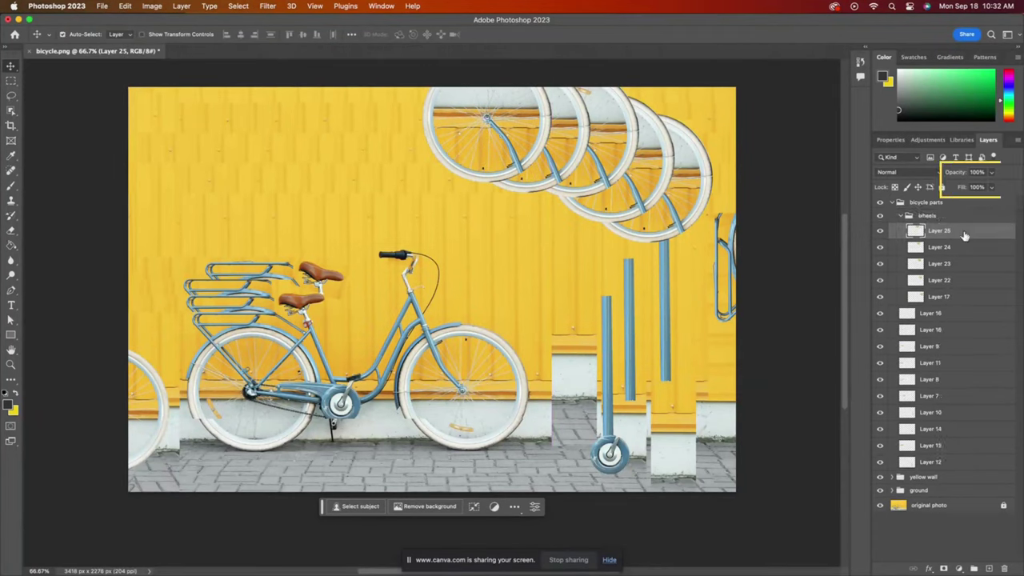
# Step: Set Layer 25's opacity to 57%, then fade the wheels group to 54%
pyautogui.click(991, 172)
pyautogui.moveTo(995, 187); pyautogui.dragTo(971, 188)
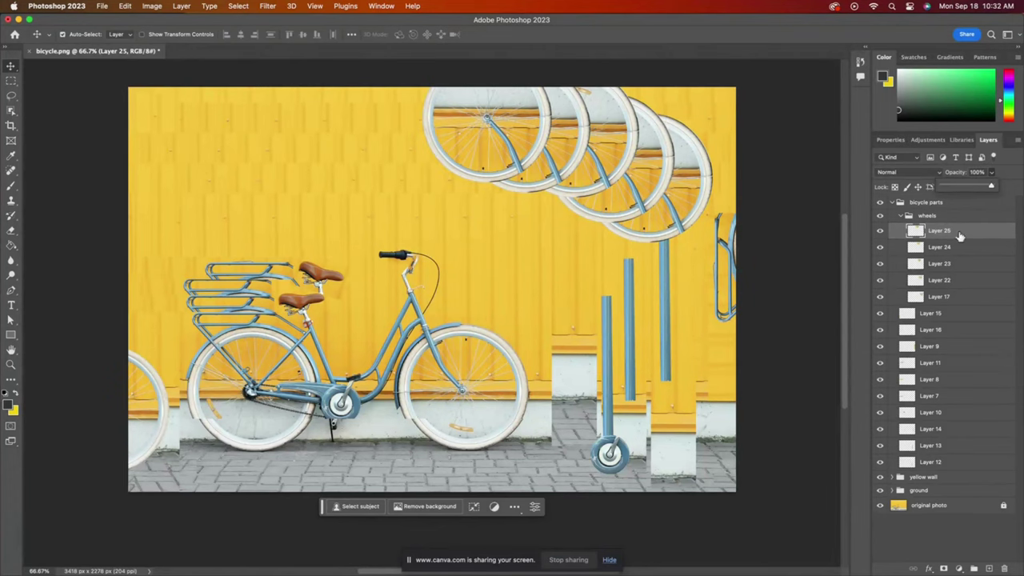
pyautogui.click(943, 219)
pyautogui.click(991, 172)
pyautogui.moveTo(973, 189); pyautogui.dragTo(970, 188)
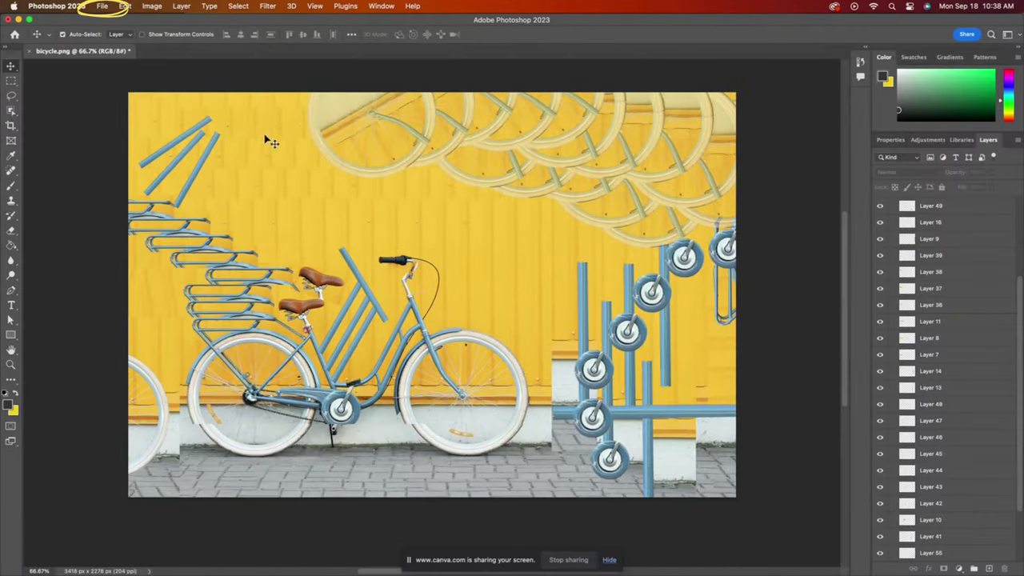
# Step: Save the collage to Creative Cloud documents as bicycle-cubism
pyautogui.click(99, 6)
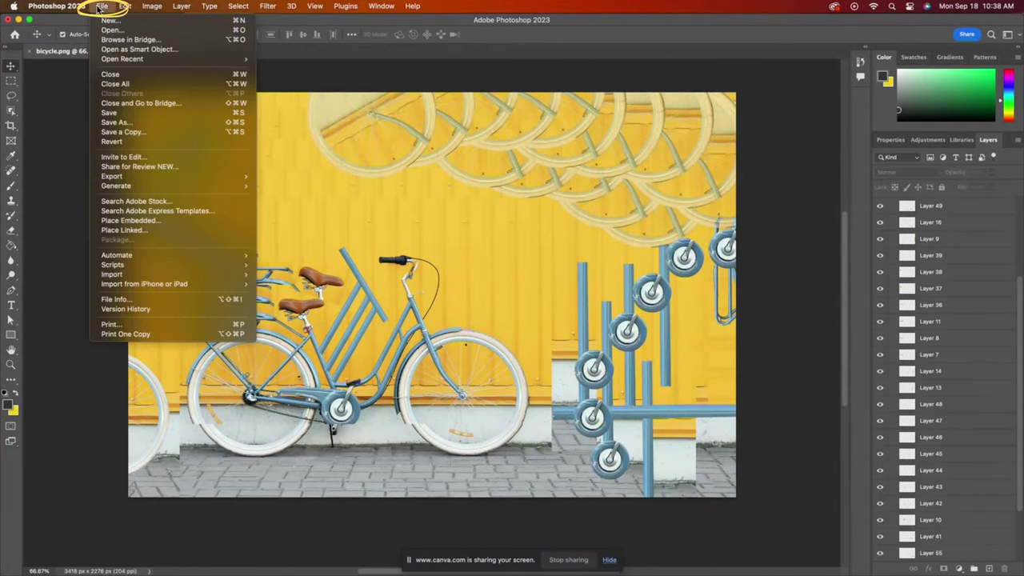
pyautogui.click(128, 122)
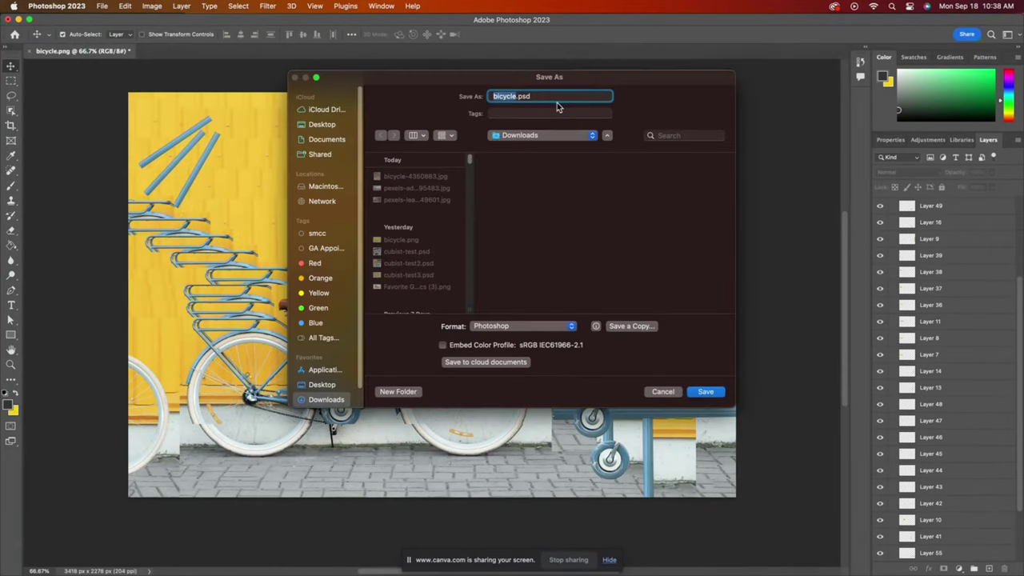
pyautogui.click(486, 361)
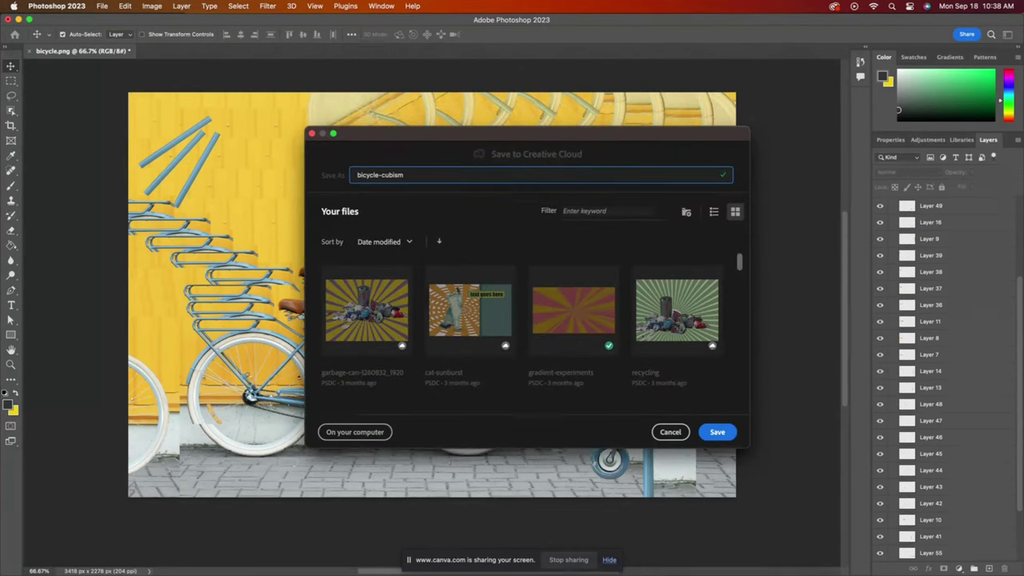
pyautogui.click(717, 432)
# Step: Export the image as a PNG, saving bicycle-cubism.png to the Desktop
pyautogui.click(101, 6)
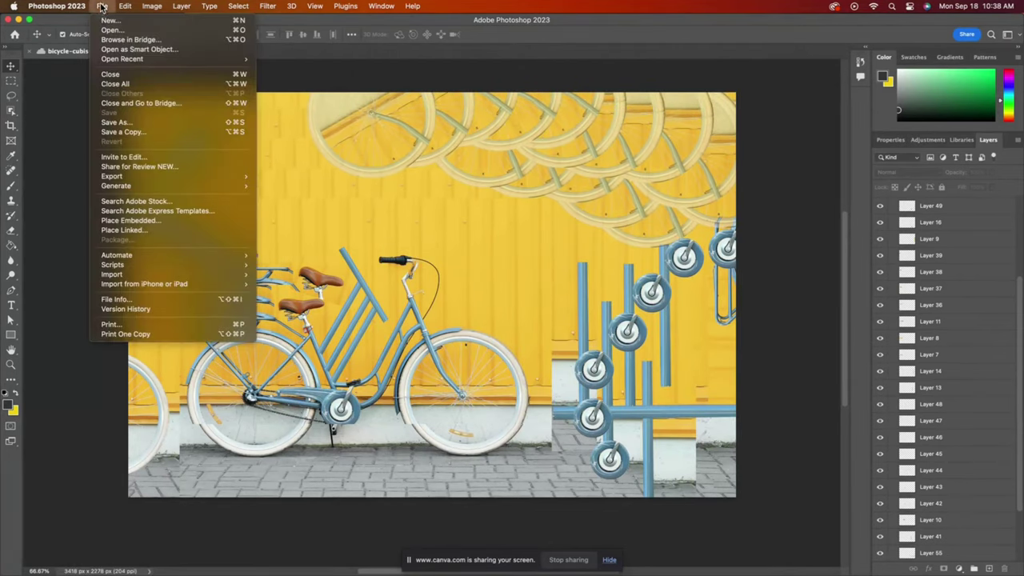
pyautogui.moveTo(208, 177)
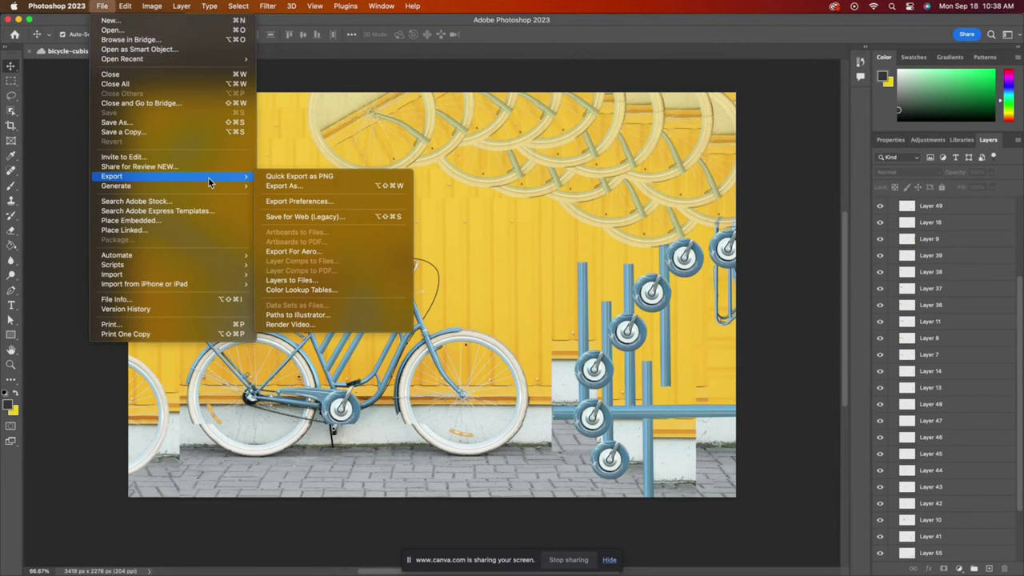
pyautogui.click(327, 192)
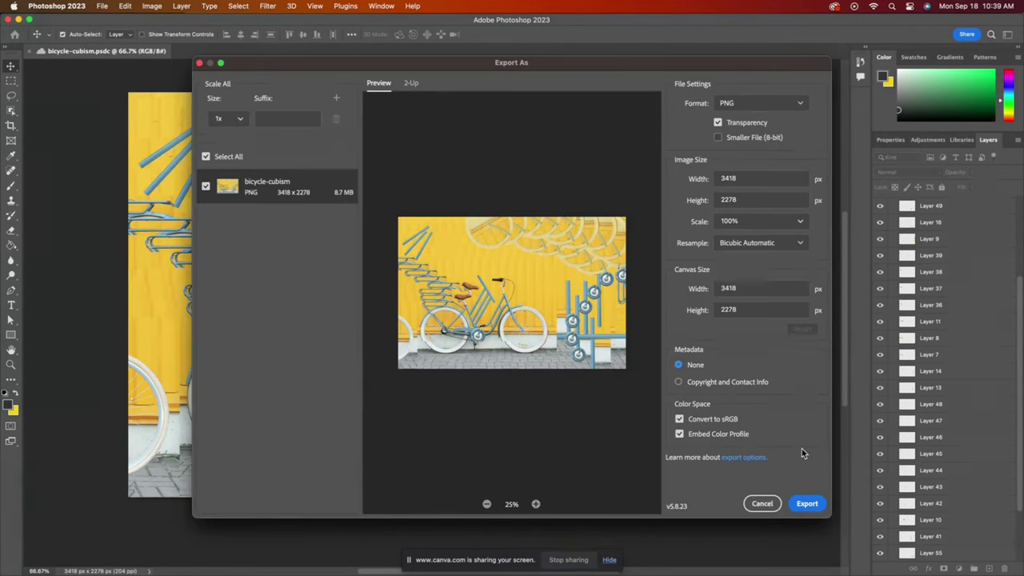
pyautogui.click(805, 507)
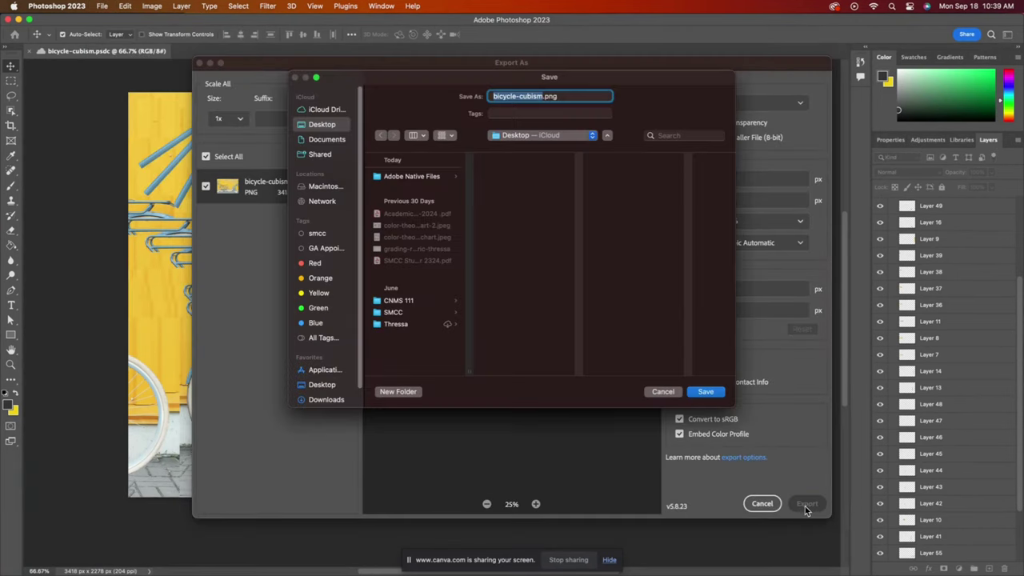
pyautogui.click(706, 392)
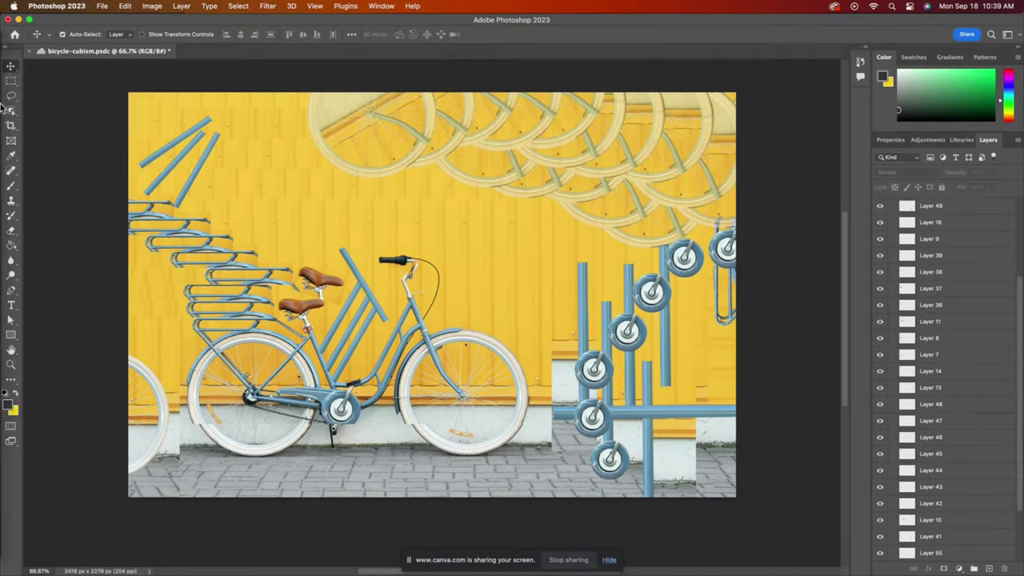